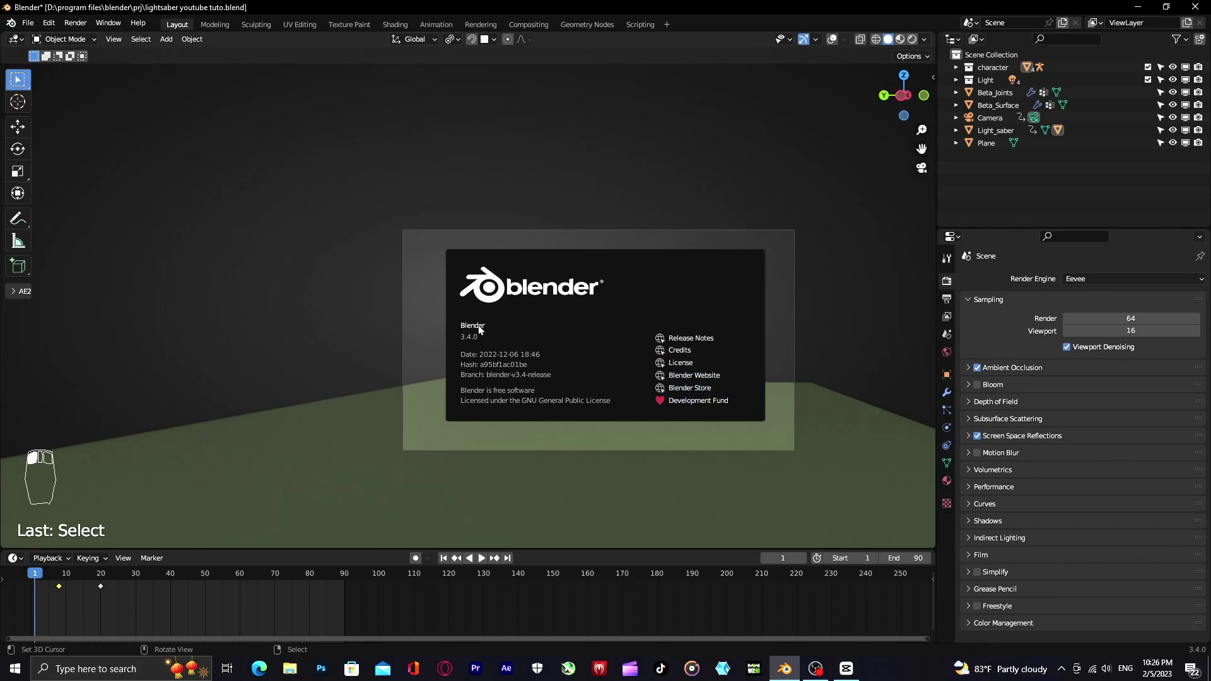
Step: Set the render output to PNG images named light_saber in the video project's blender folder
{"action": "left_click", "coordinate": [480, 558]}
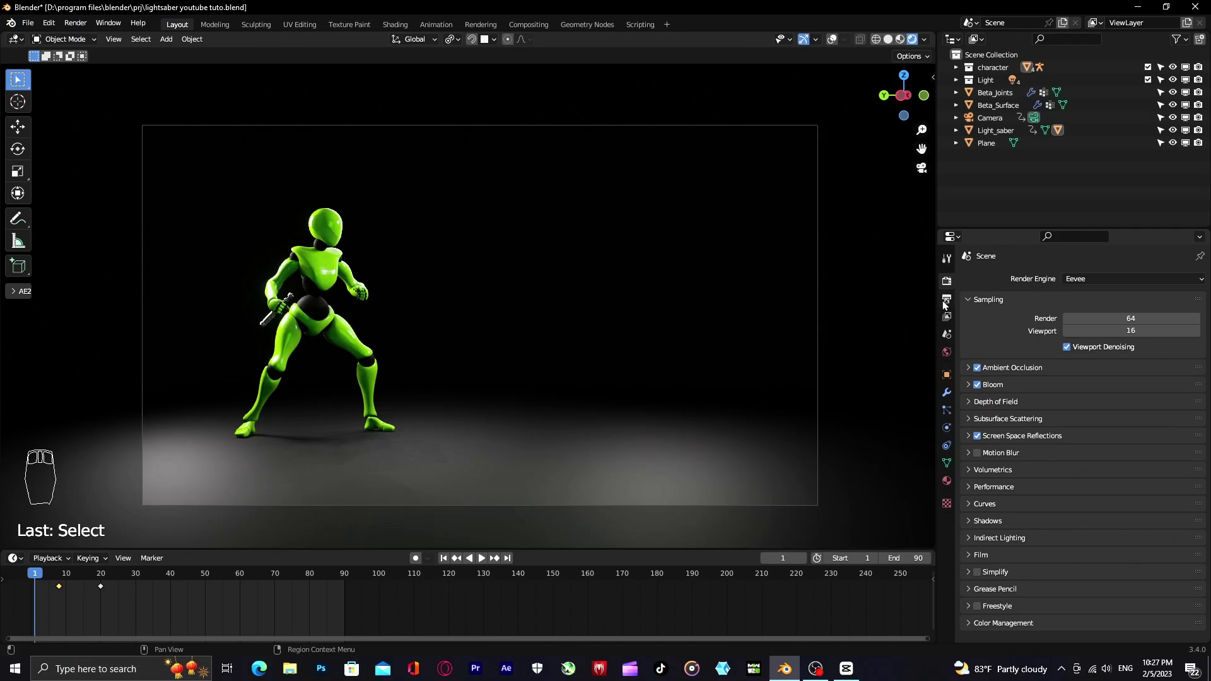
{"action": "left_click", "coordinate": [944, 302]}
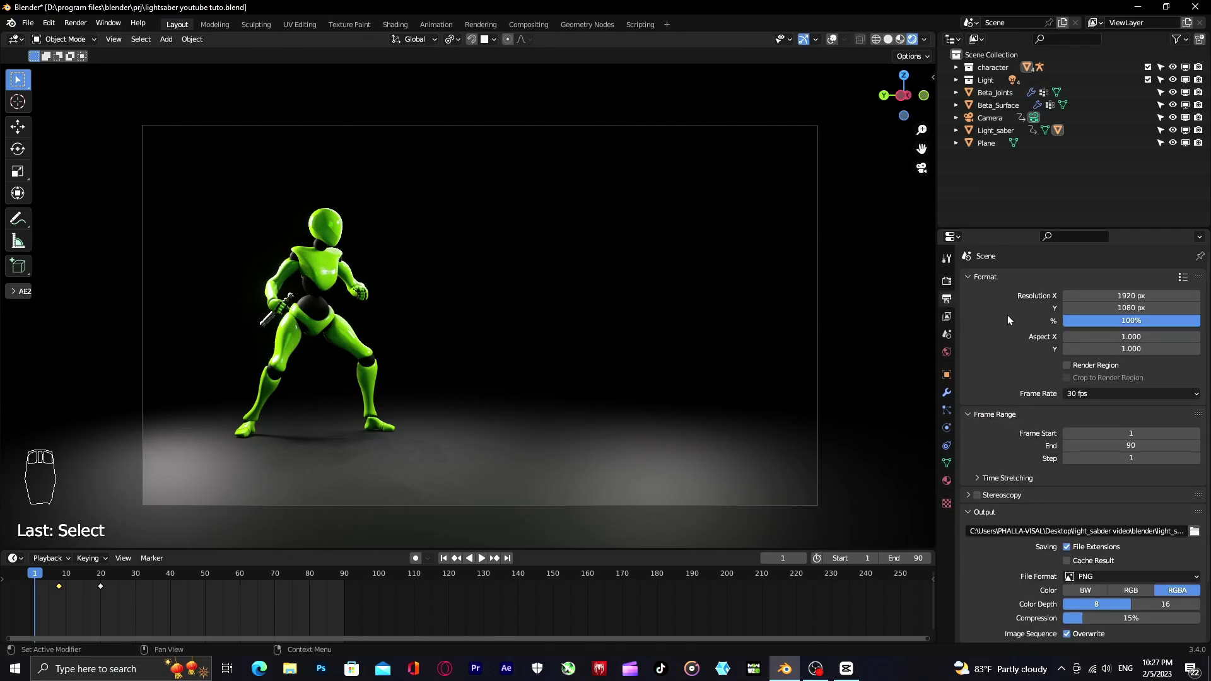
{"action": "scroll", "coordinate": [1110, 533], "scroll_direction": "down", "scroll_amount": 2}
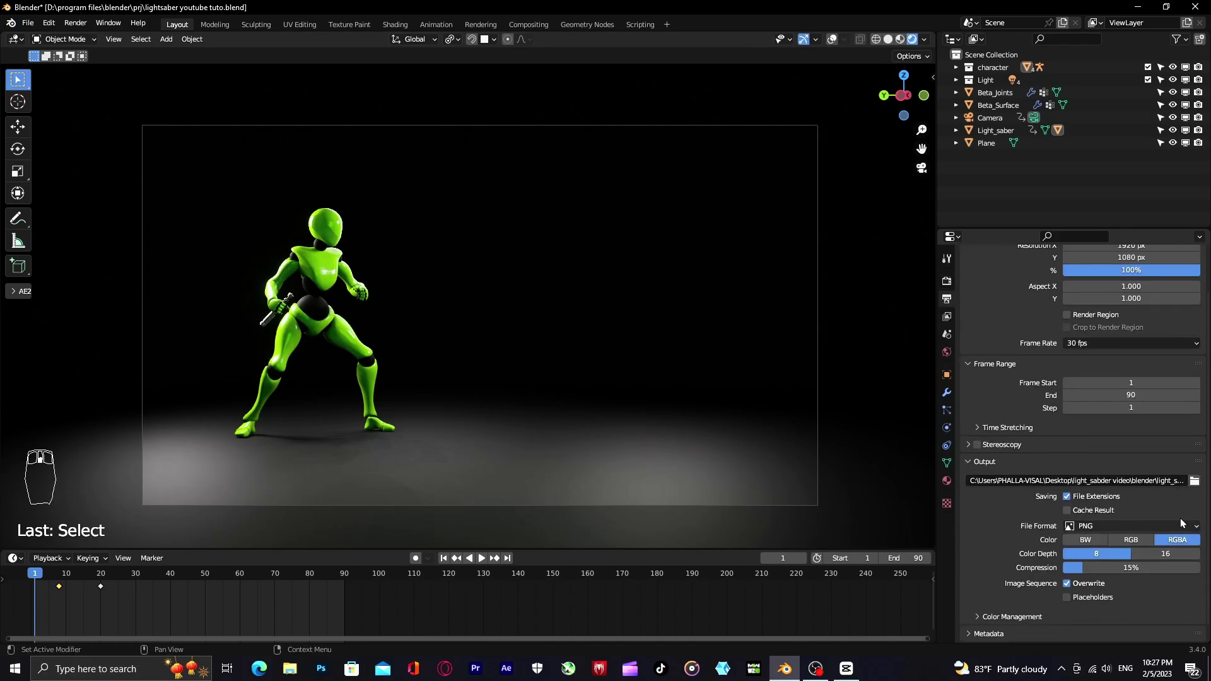
{"action": "left_click", "coordinate": [1193, 480]}
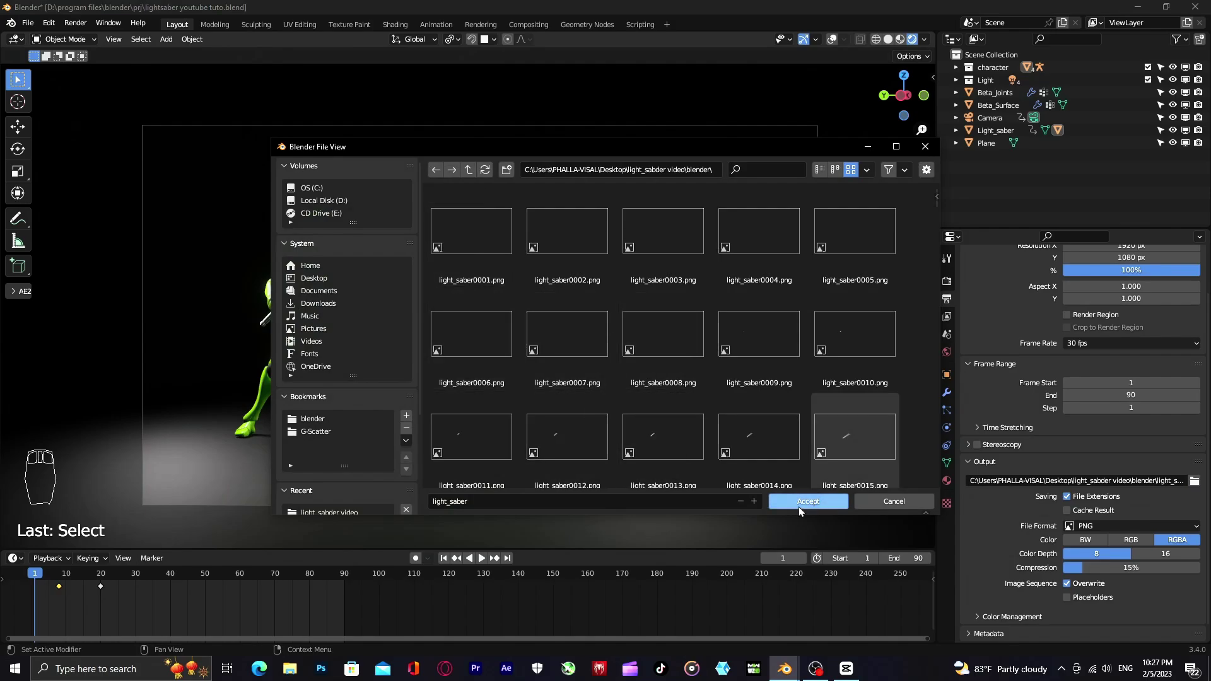
{"action": "left_click", "coordinate": [799, 504]}
{"action": "left_click", "coordinate": [1114, 526]}
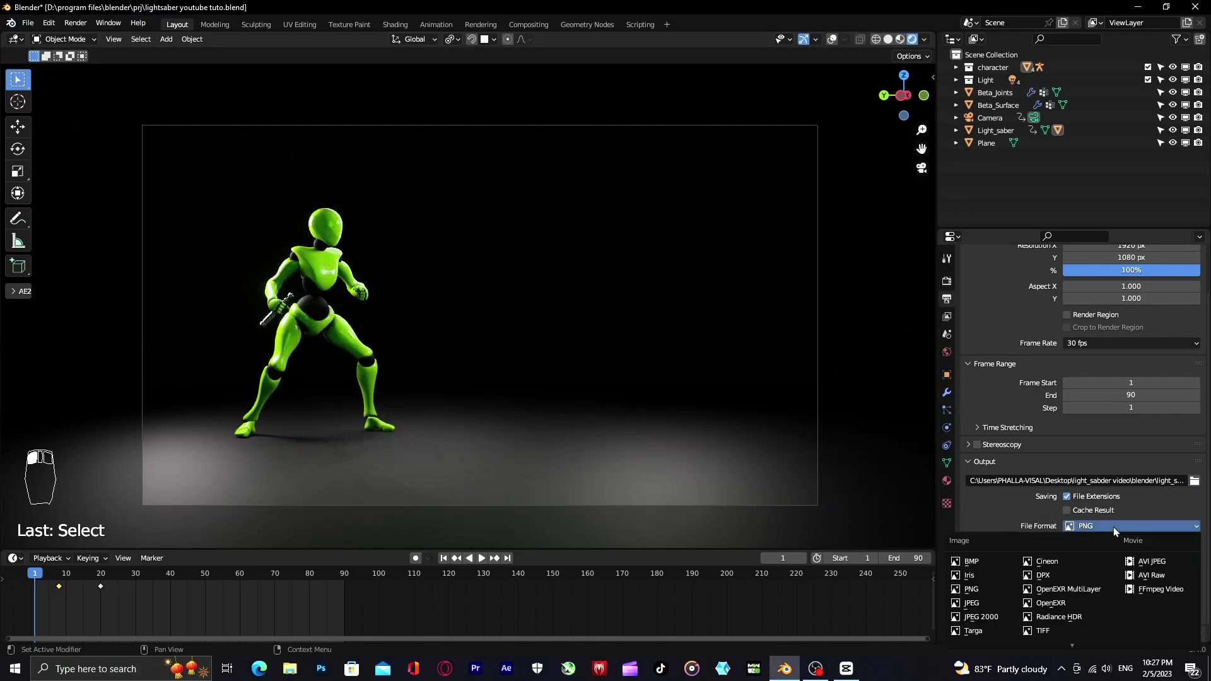
{"action": "left_click", "coordinate": [975, 590]}
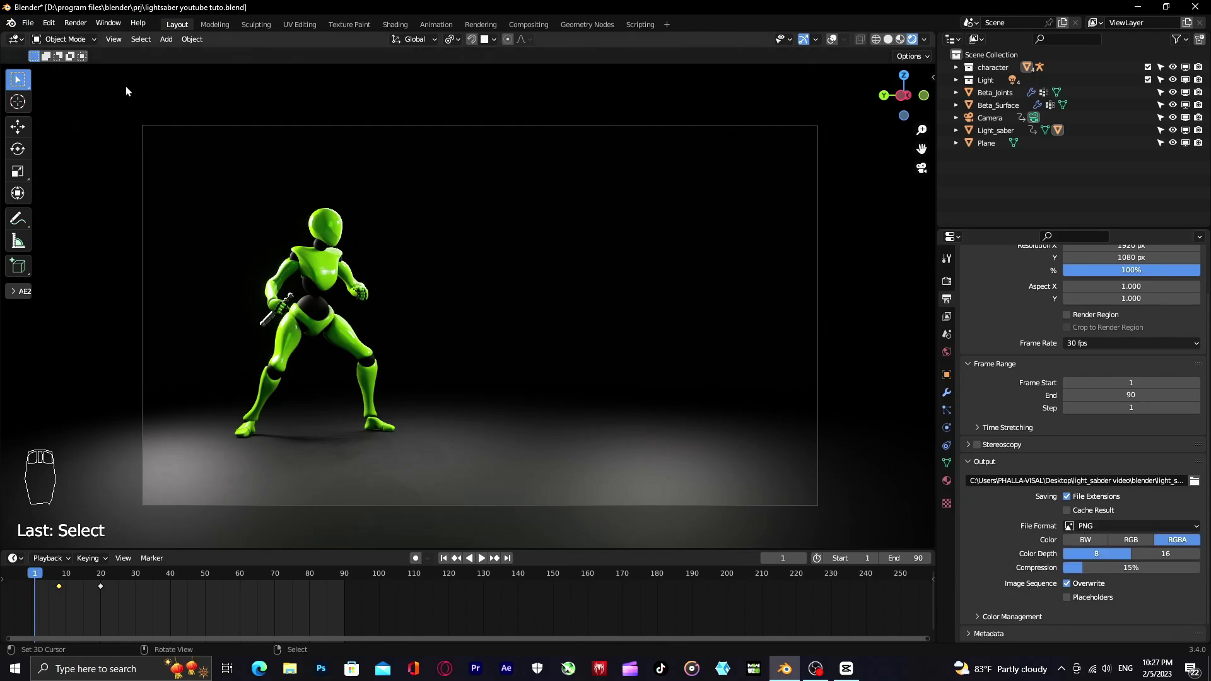
Step: Render the full animation to the image sequence and close the render window
{"action": "left_click", "coordinate": [83, 29]}
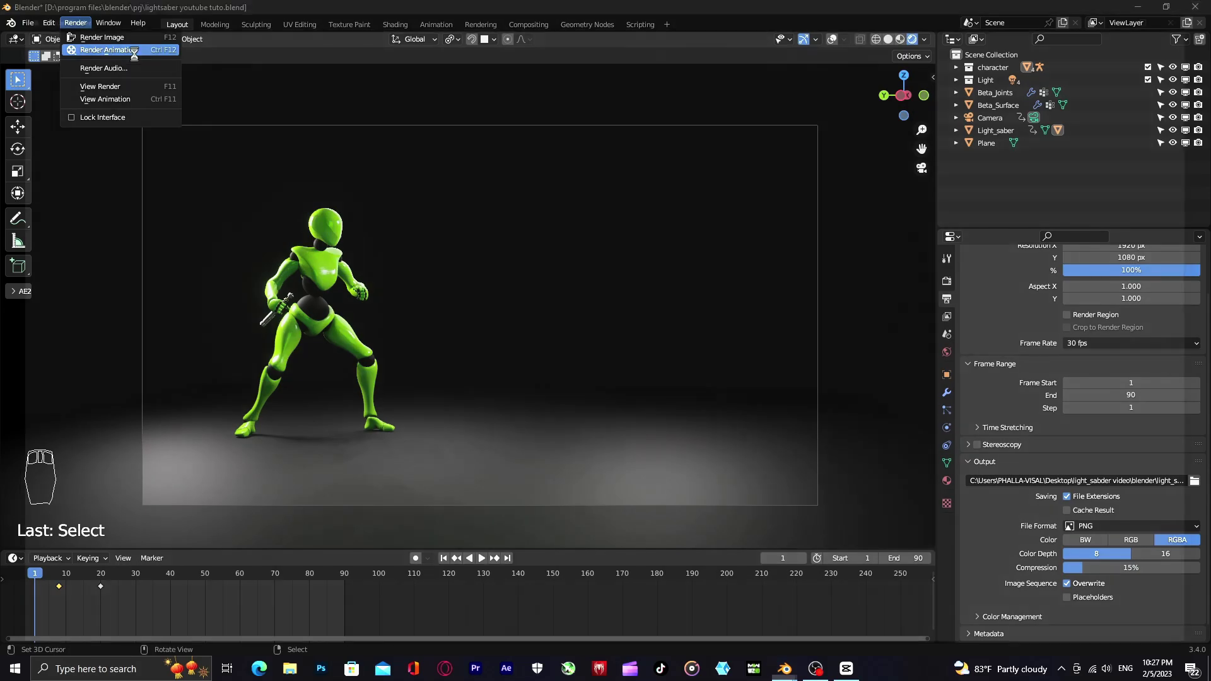
{"action": "left_click", "coordinate": [134, 55]}
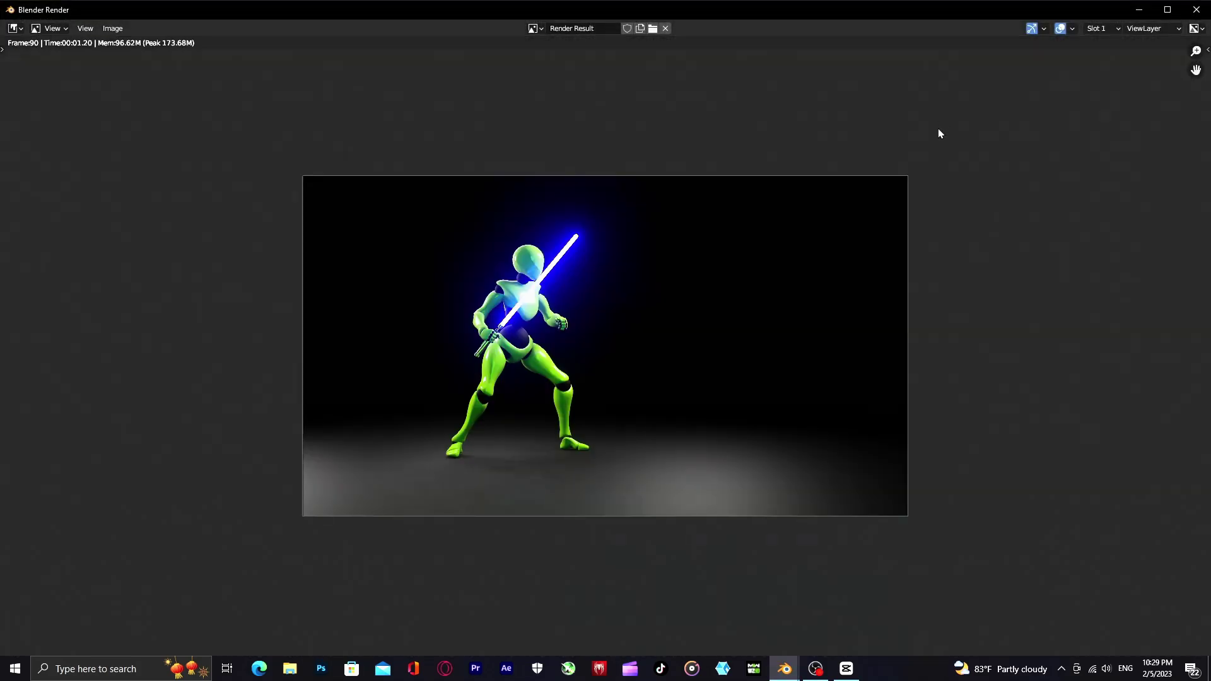
{"action": "scroll", "coordinate": [686, 286], "scroll_direction": "down", "scroll_amount": 2}
{"action": "left_click", "coordinate": [1196, 10]}
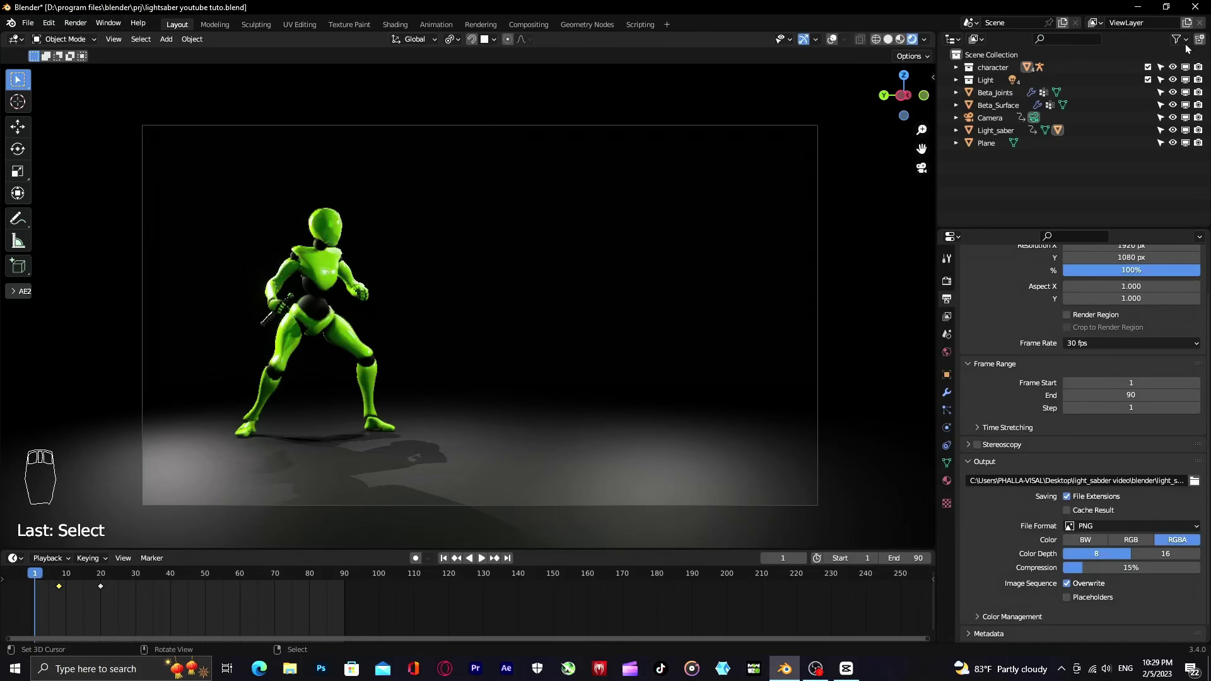
Step: Select the floor plane, the character's surface and joints, and the lightsaber handle together
{"action": "left_click", "coordinate": [350, 472]}
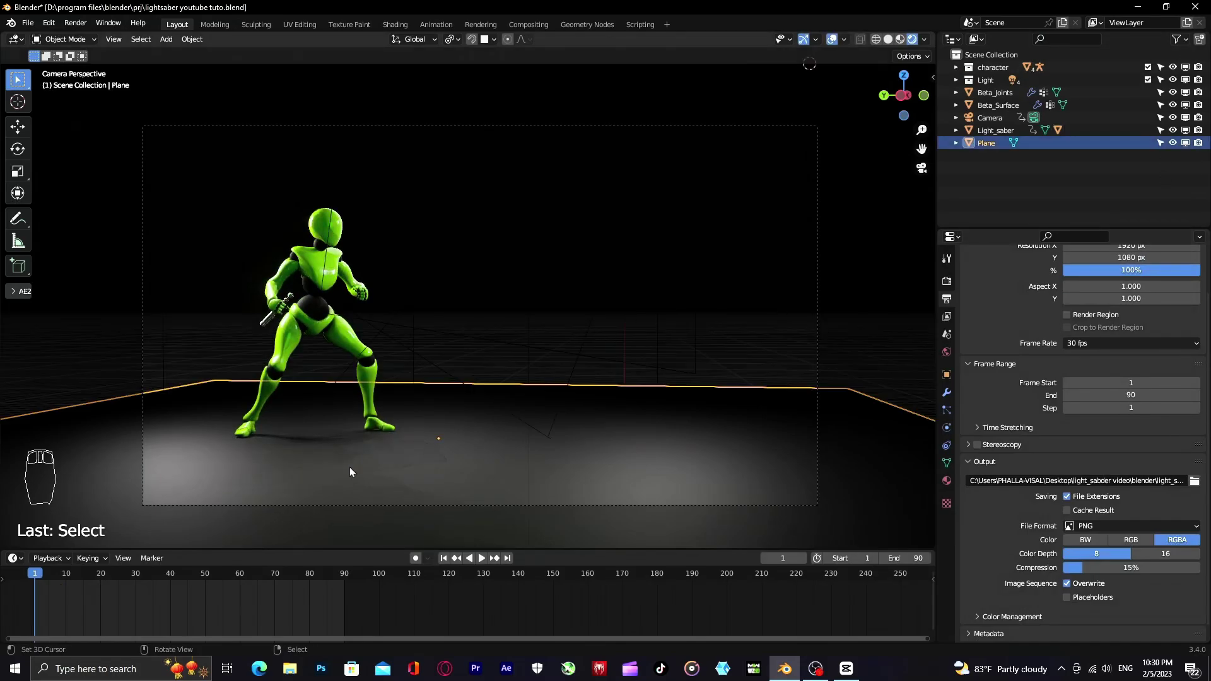
{"action": "left_click", "coordinate": [256, 406], "text": "shift"}
{"action": "left_click", "coordinate": [272, 376], "text": "shift"}
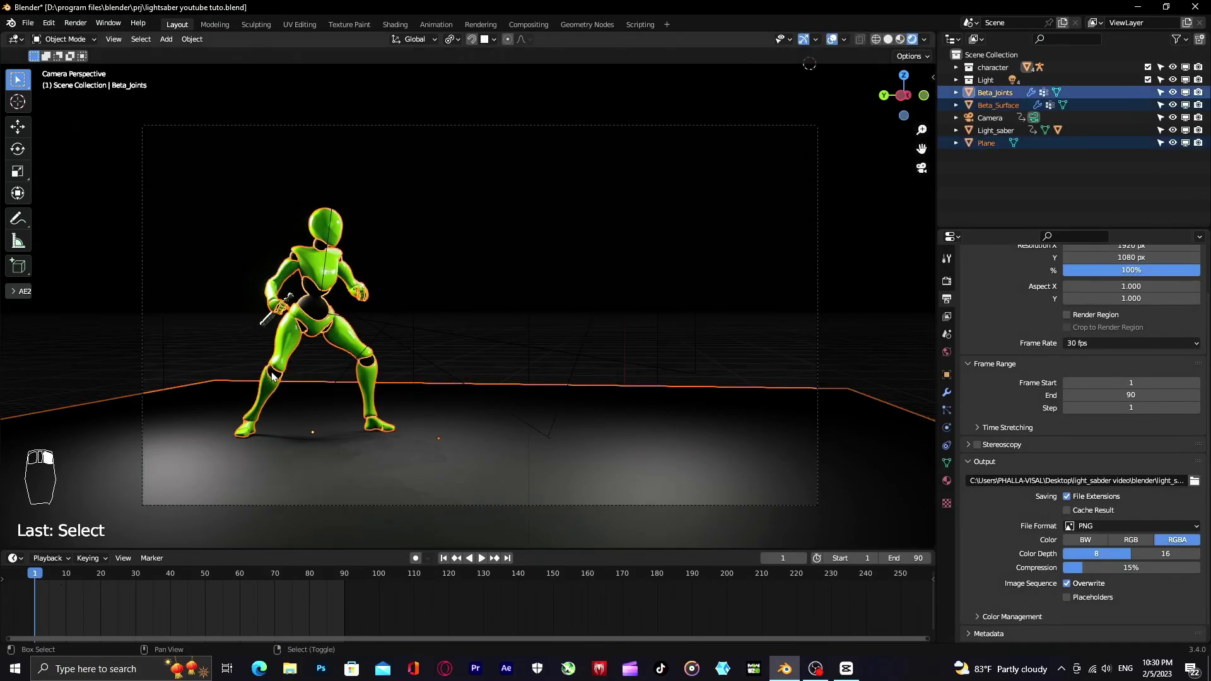
{"action": "left_click", "coordinate": [273, 319], "text": "shift"}
{"action": "left_click", "coordinate": [266, 322], "text": "shift"}
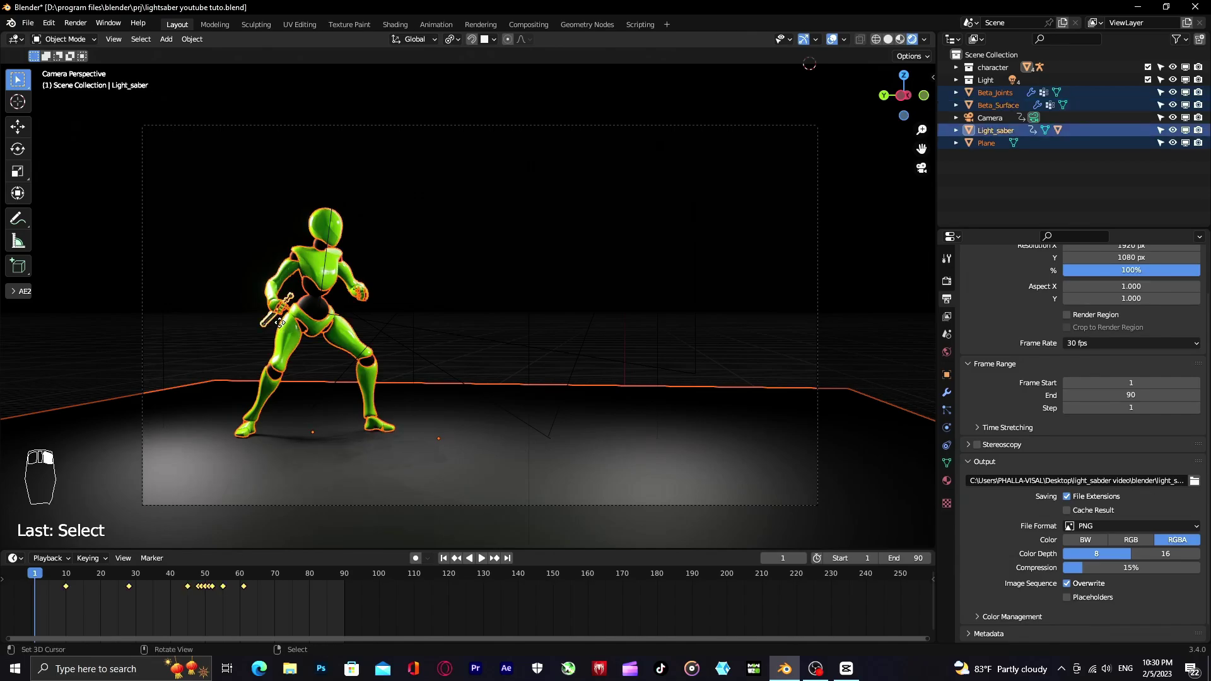
{"action": "key", "text": "g"}
{"action": "right_click", "coordinate": [281, 336]}
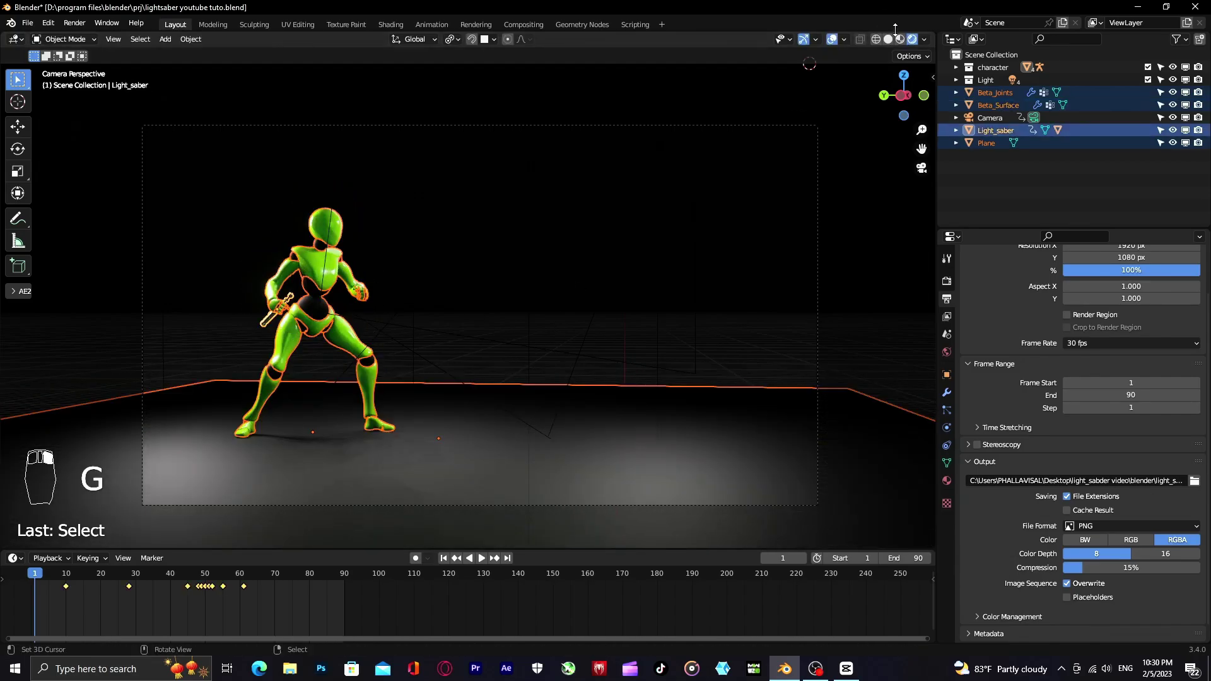
{"action": "middle_click_drag", "start_coordinate": [895, 30], "coordinate": [601, 319]}
{"action": "key", "text": "g"}
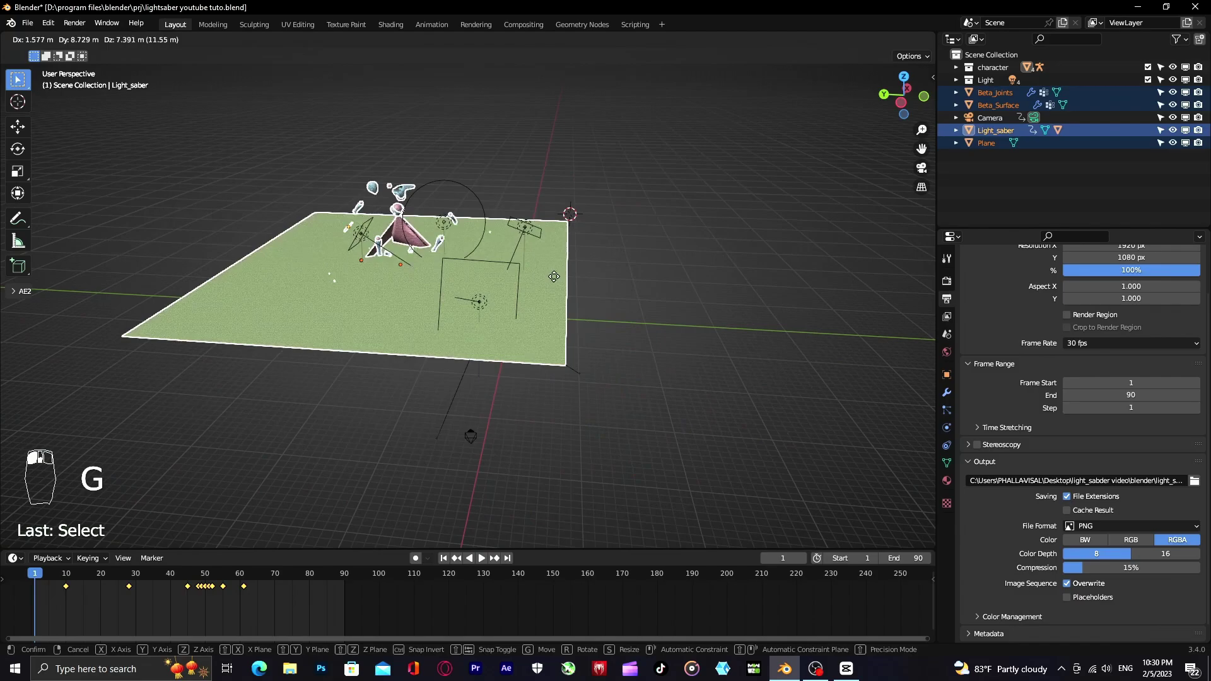
{"action": "right_click", "coordinate": [605, 402]}
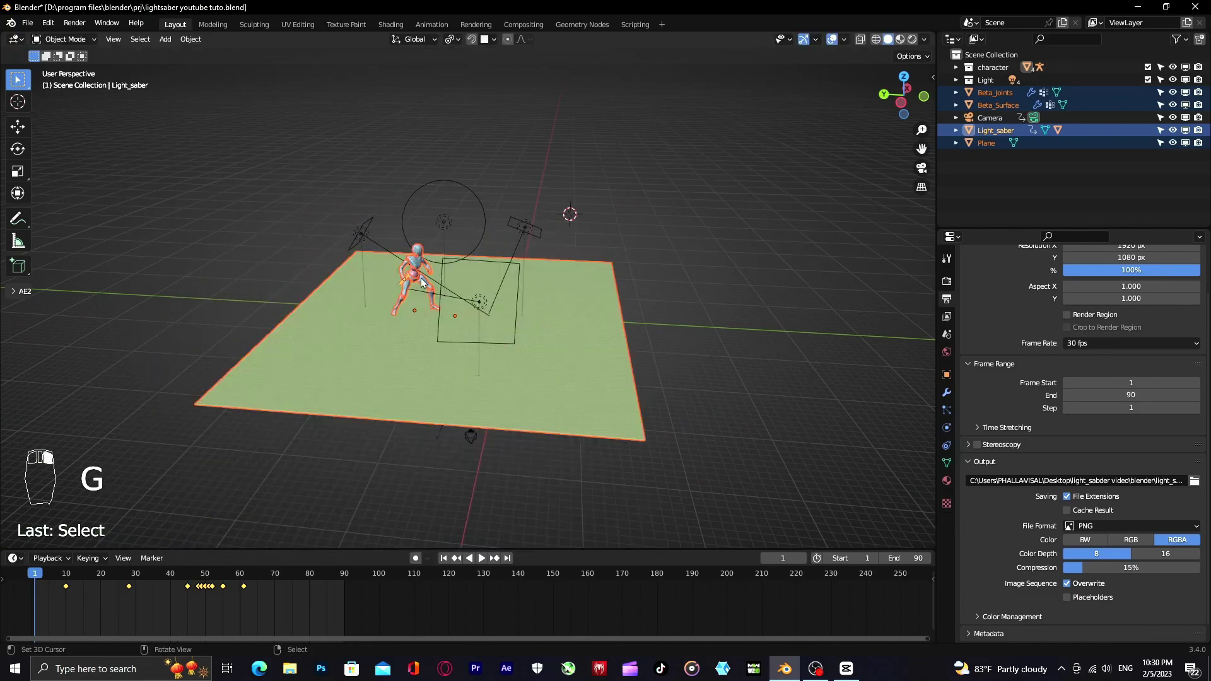
Step: Move the selected plane, character meshes and saber handle to a new collection named mask at frame 46
{"action": "scroll", "coordinate": [421, 282], "scroll_direction": "up", "scroll_amount": 5}
{"action": "left_click_drag", "start_coordinate": [91, 596], "coordinate": [192, 601]}
{"action": "key", "text": "m"}
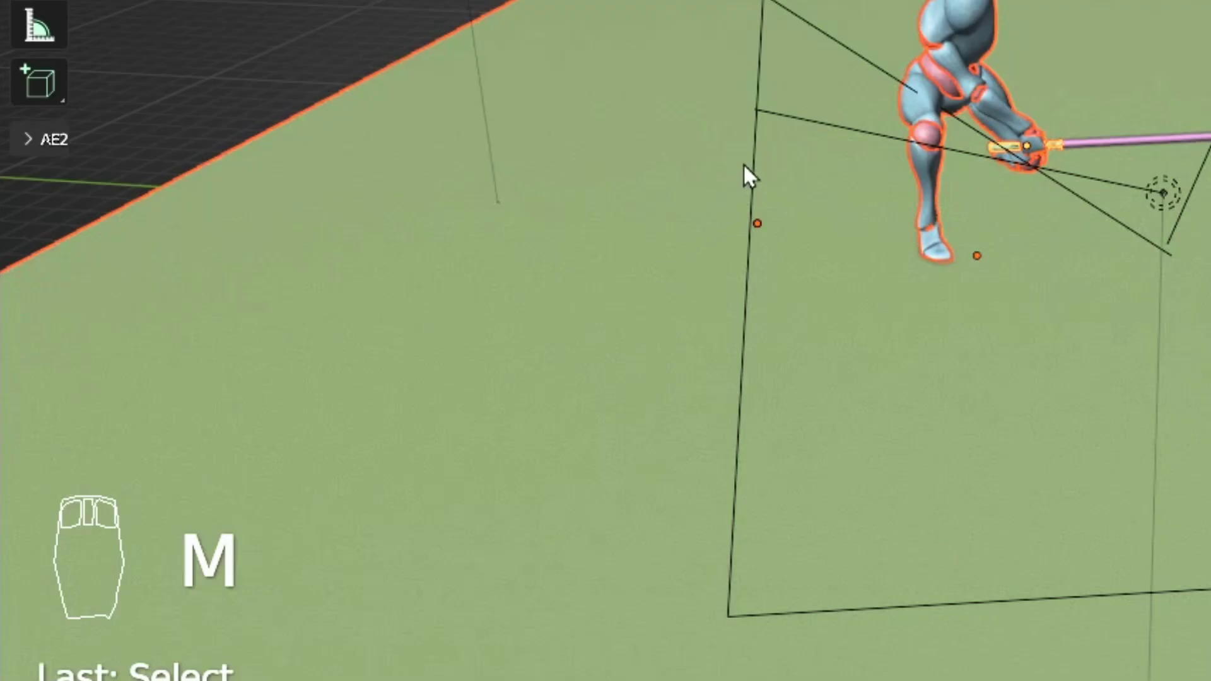
{"action": "key", "text": "m"}
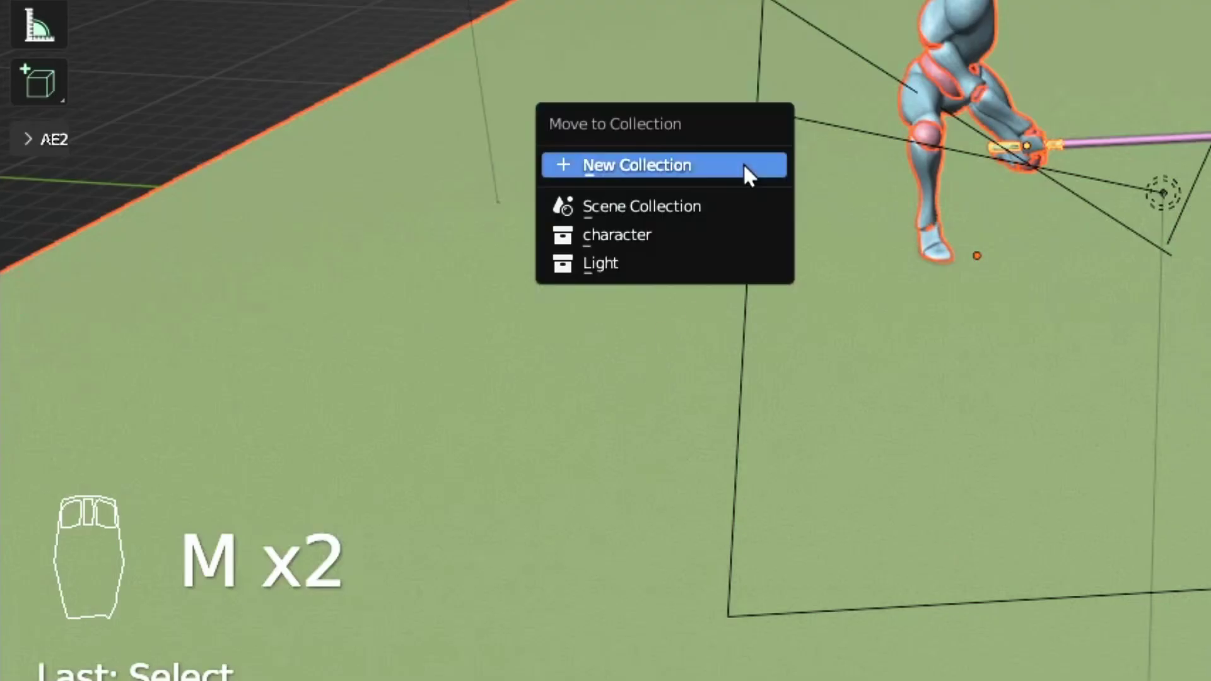
{"action": "left_click", "coordinate": [743, 164]}
{"action": "type", "text": "mask"}
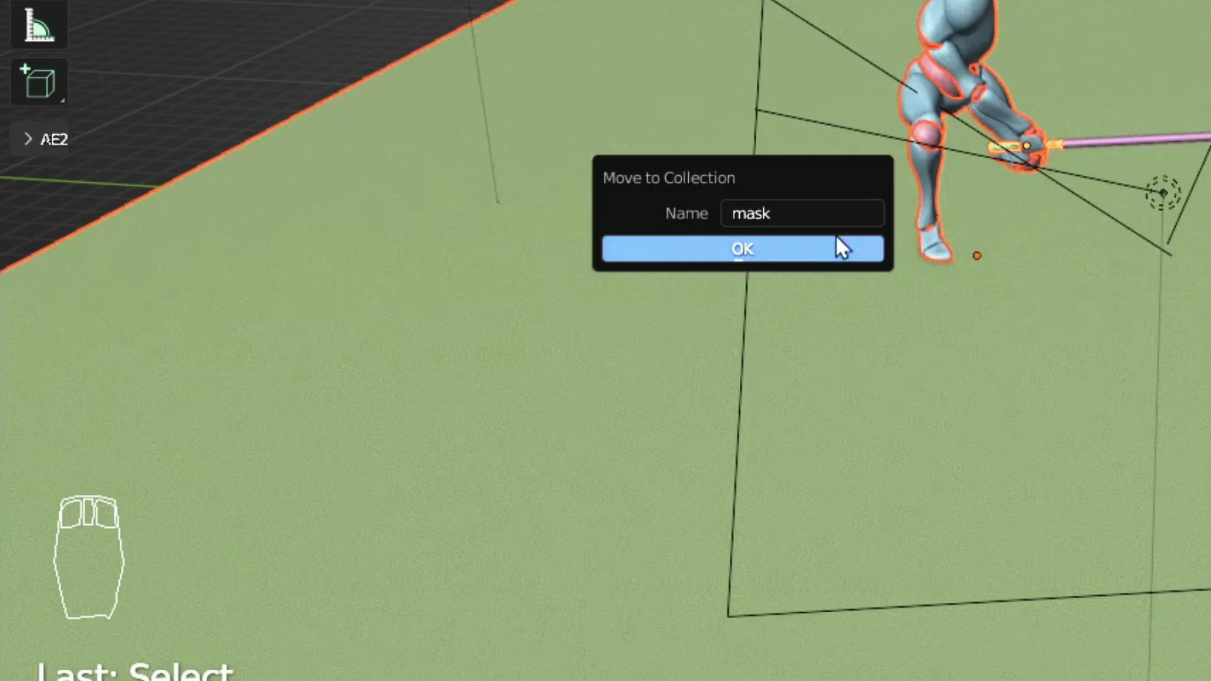
{"action": "left_click", "coordinate": [835, 238]}
Step: Hide and show the mask collection to check its contents, and return to the camera view
{"action": "left_click", "coordinate": [1173, 92]}
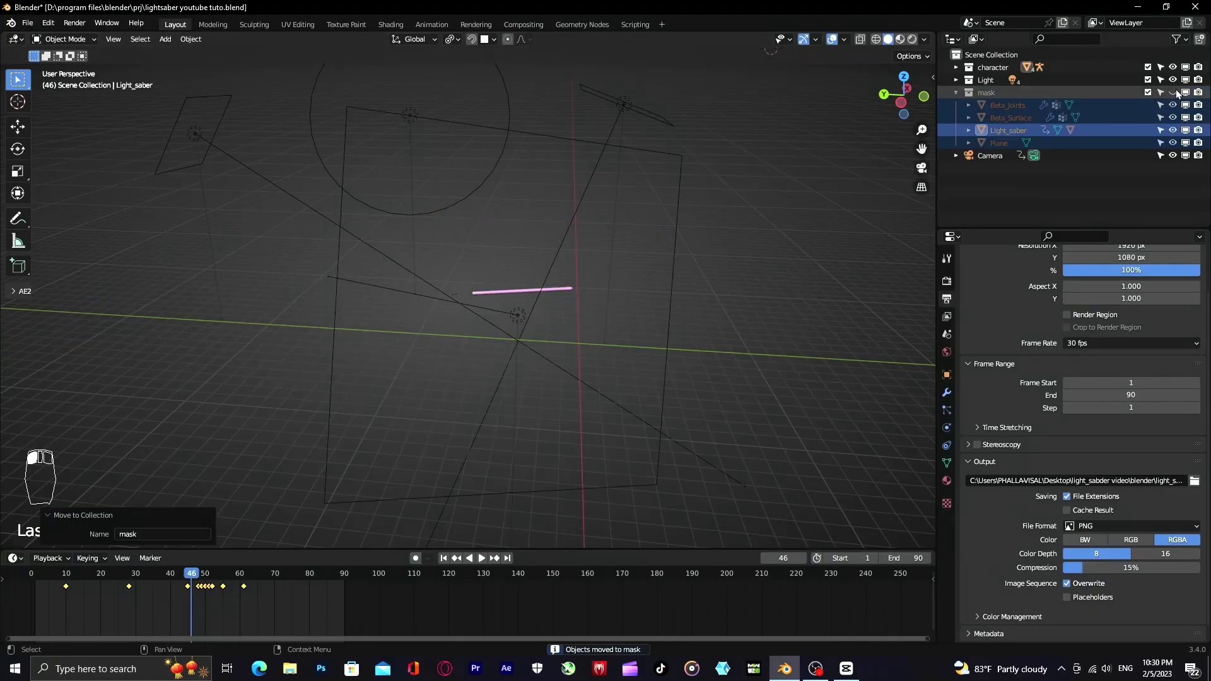
{"action": "left_click", "coordinate": [1172, 92]}
{"action": "left_click", "coordinate": [750, 166]}
{"action": "key", "text": "KP_0"}
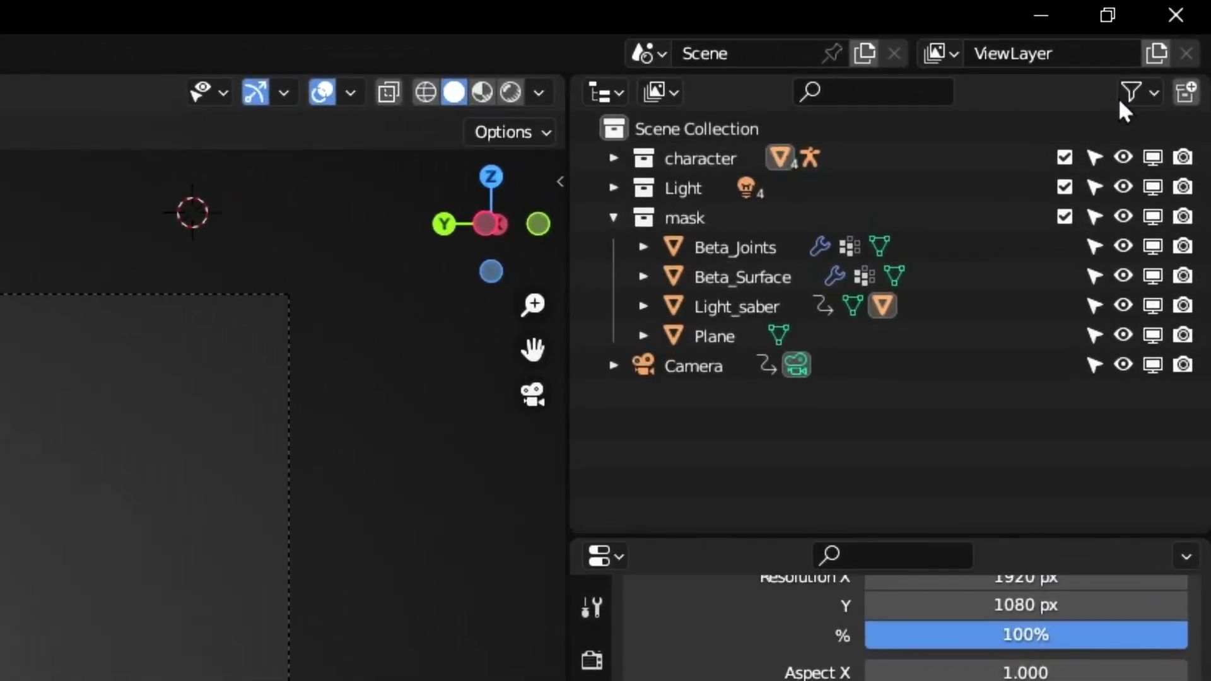
Step: Show the holdout toggles in the outliner and enable holdout for the mask collection, previewing playback in rendered shading
{"action": "left_click", "coordinate": [1160, 57]}
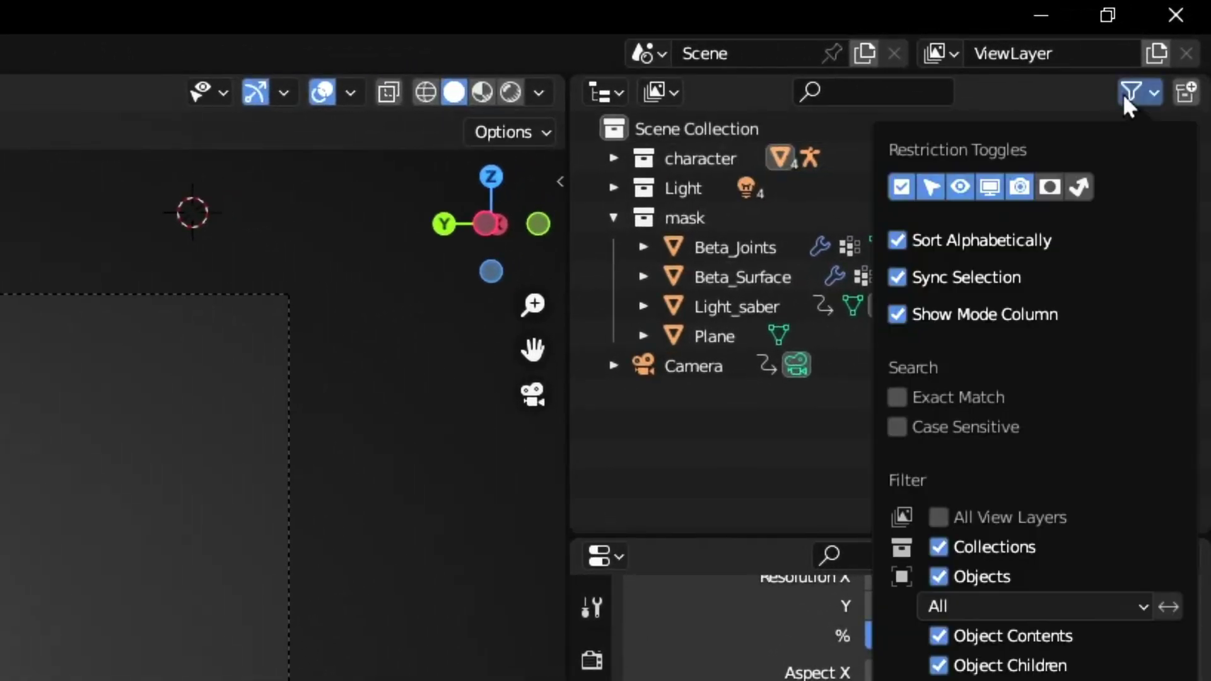
{"action": "left_click", "coordinate": [1053, 184]}
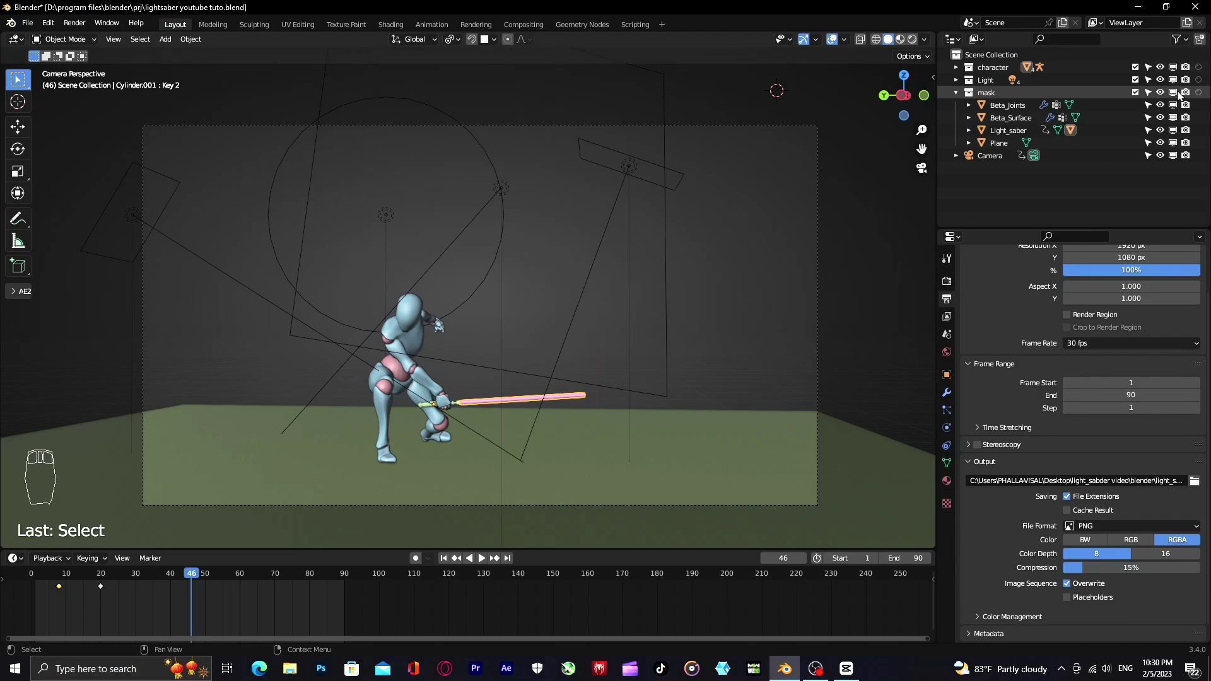
{"action": "left_click", "coordinate": [1199, 93]}
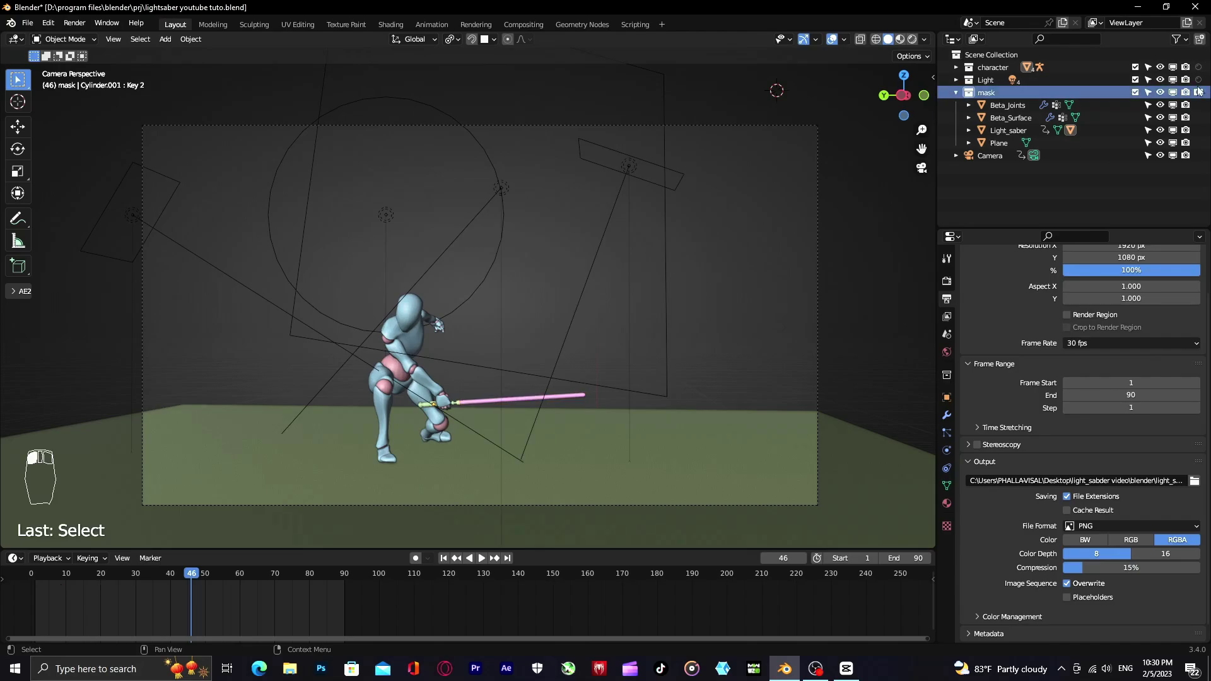
{"action": "left_click", "coordinate": [912, 39]}
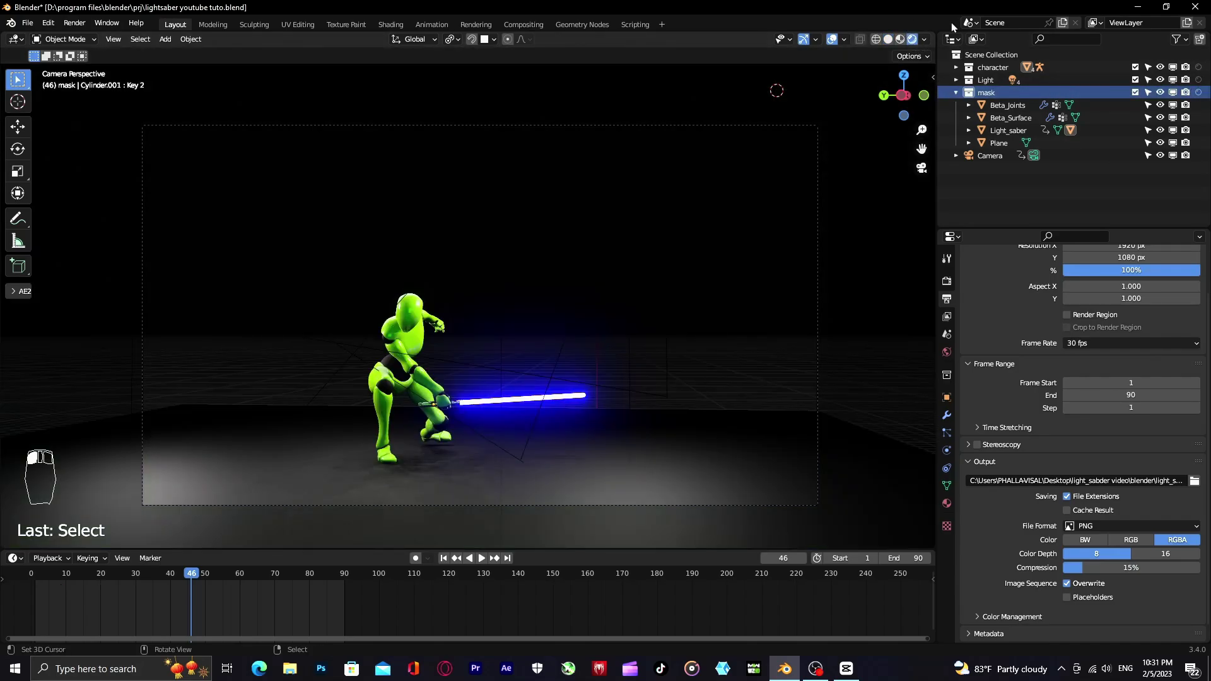
{"action": "left_click", "coordinate": [1198, 92]}
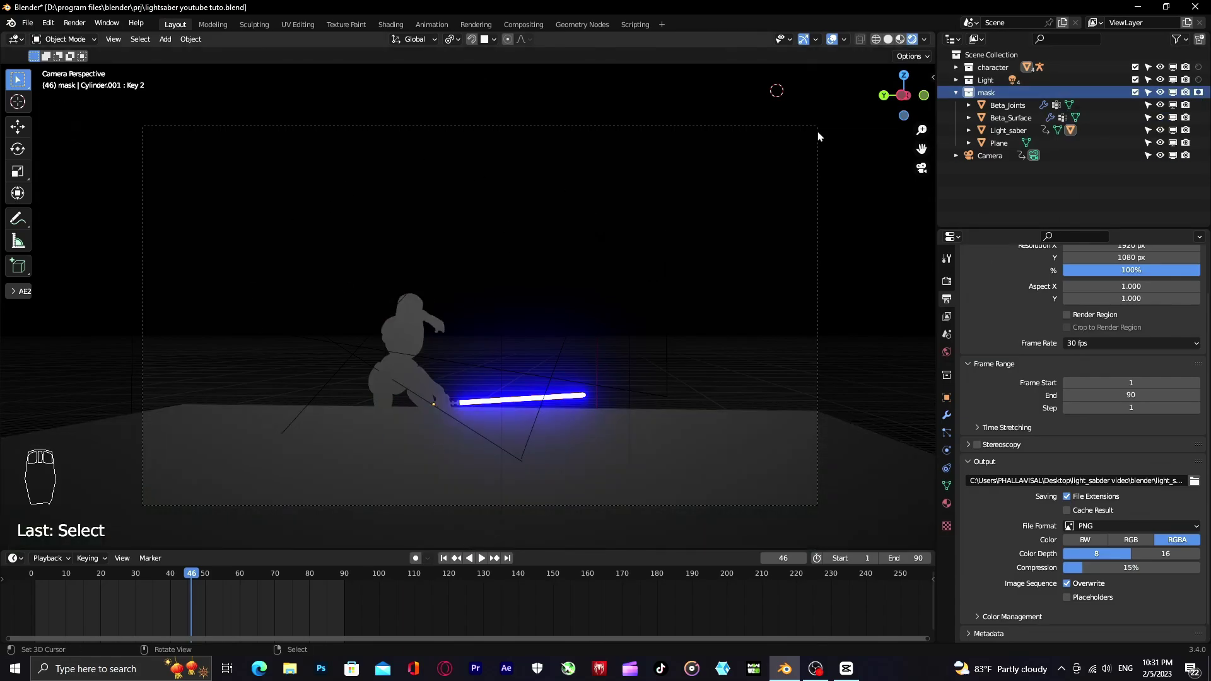
{"action": "key", "text": "space"}
{"action": "key", "text": "space"}
Step: Enable the transparent film background and preview the animation with the viewport overlays hidden
{"action": "left_click", "coordinate": [946, 280]}
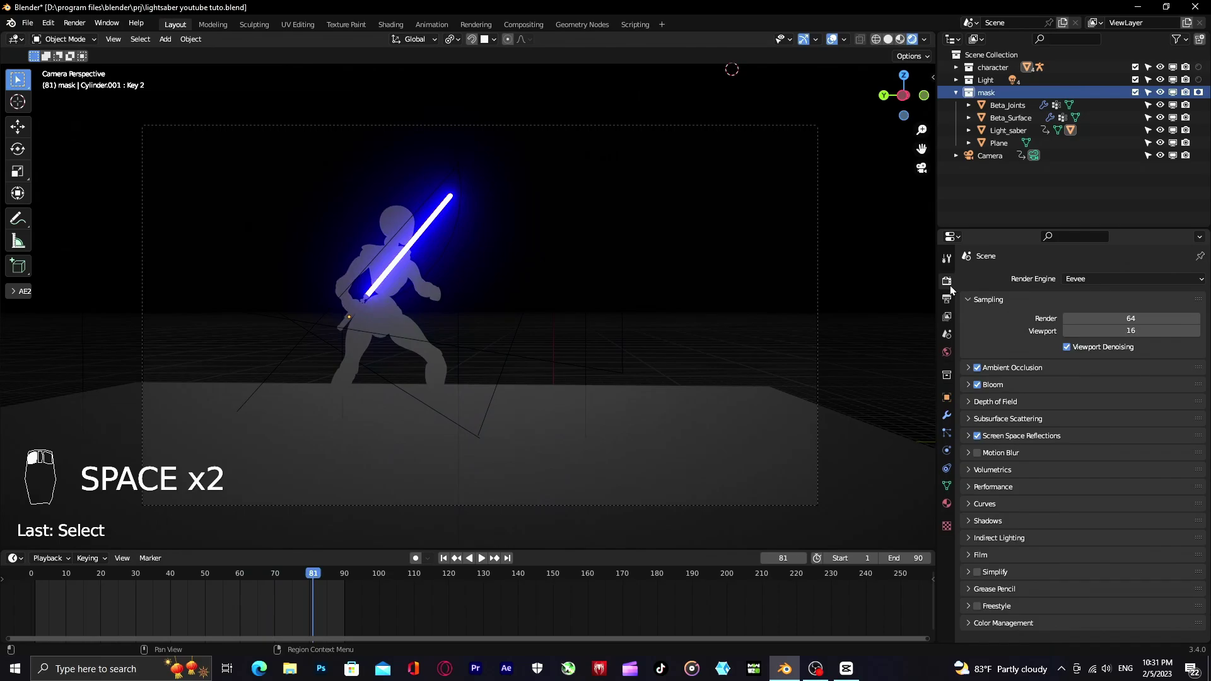
{"action": "left_click", "coordinate": [970, 556]}
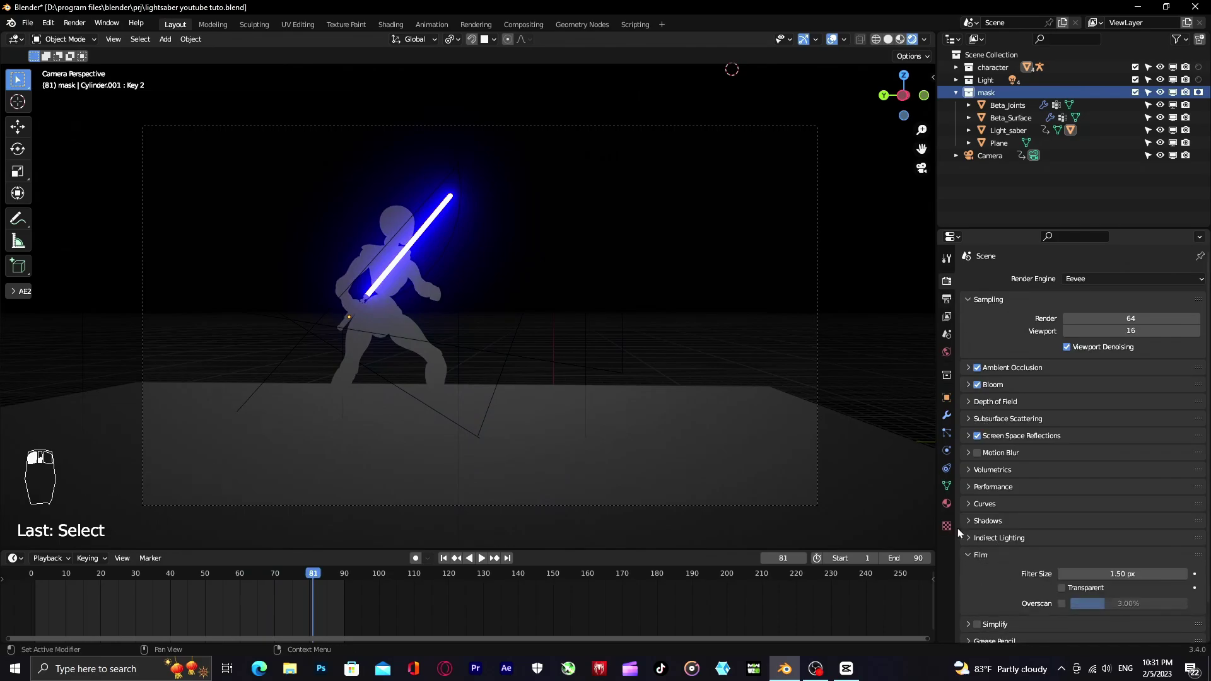
{"action": "scroll", "coordinate": [993, 560], "scroll_direction": "down", "scroll_amount": 2}
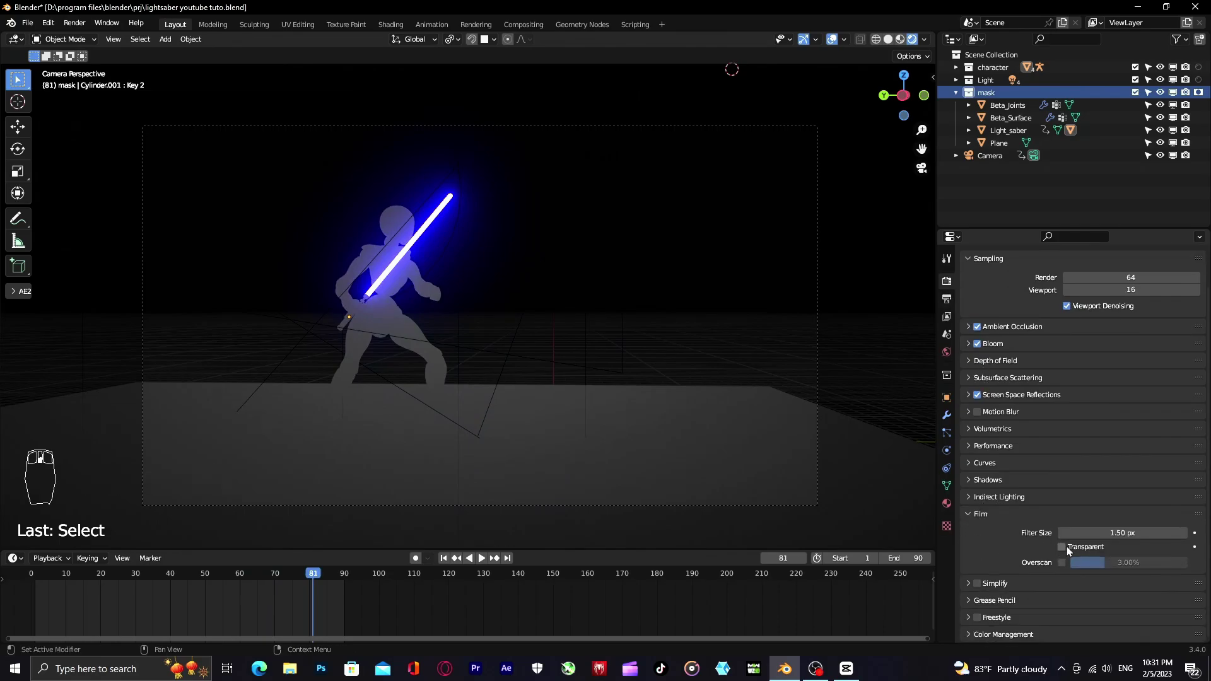
{"action": "left_click", "coordinate": [1063, 546]}
{"action": "left_click", "coordinate": [831, 40]}
{"action": "key", "text": "space"}
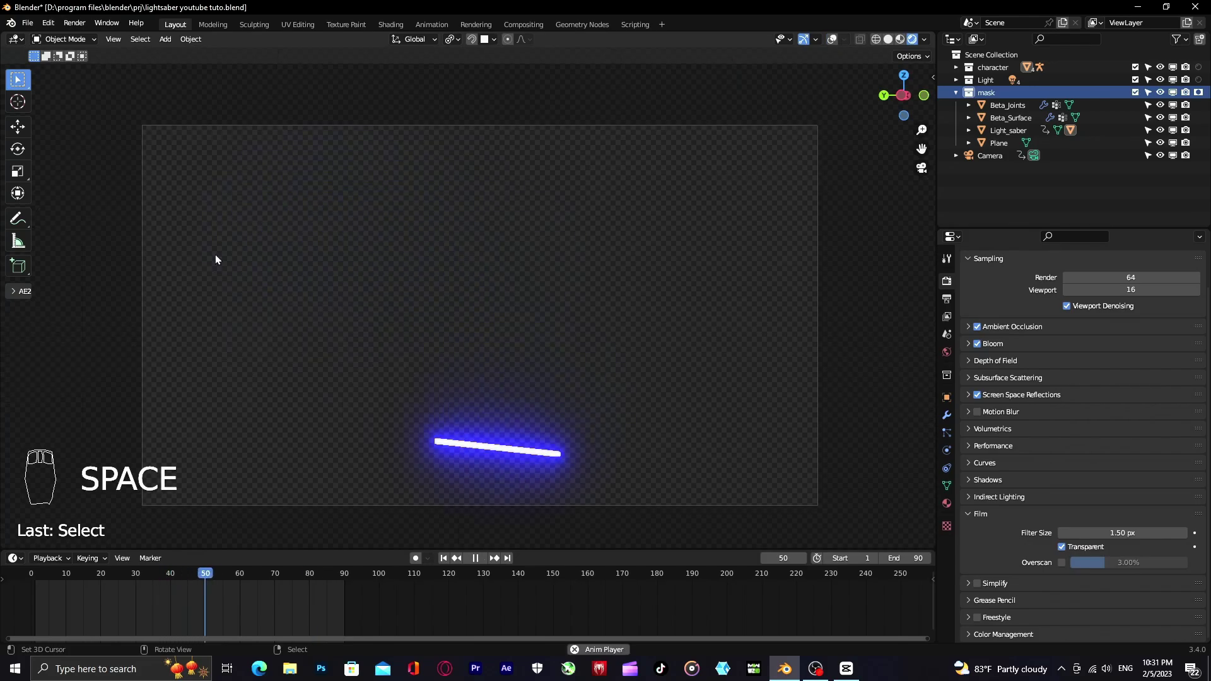
{"action": "key", "text": "space"}
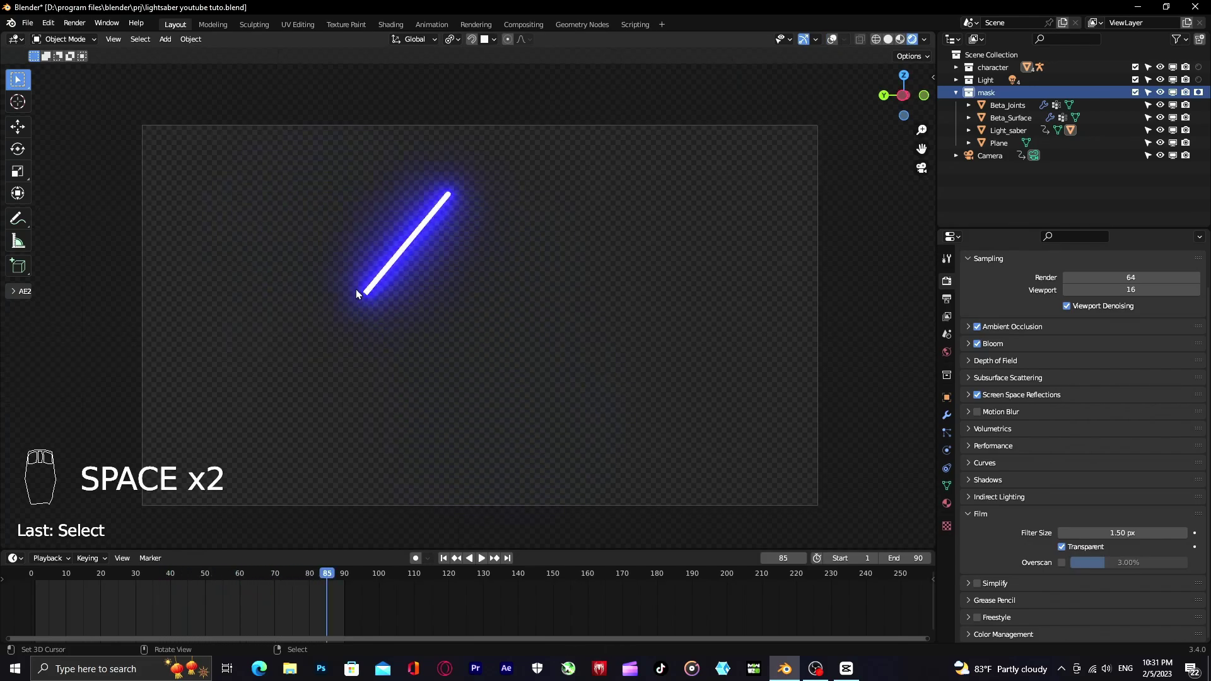
Step: Enable motion blur for the render and set its shutter to 1
{"action": "left_click", "coordinate": [969, 410]}
{"action": "left_click", "coordinate": [976, 412]}
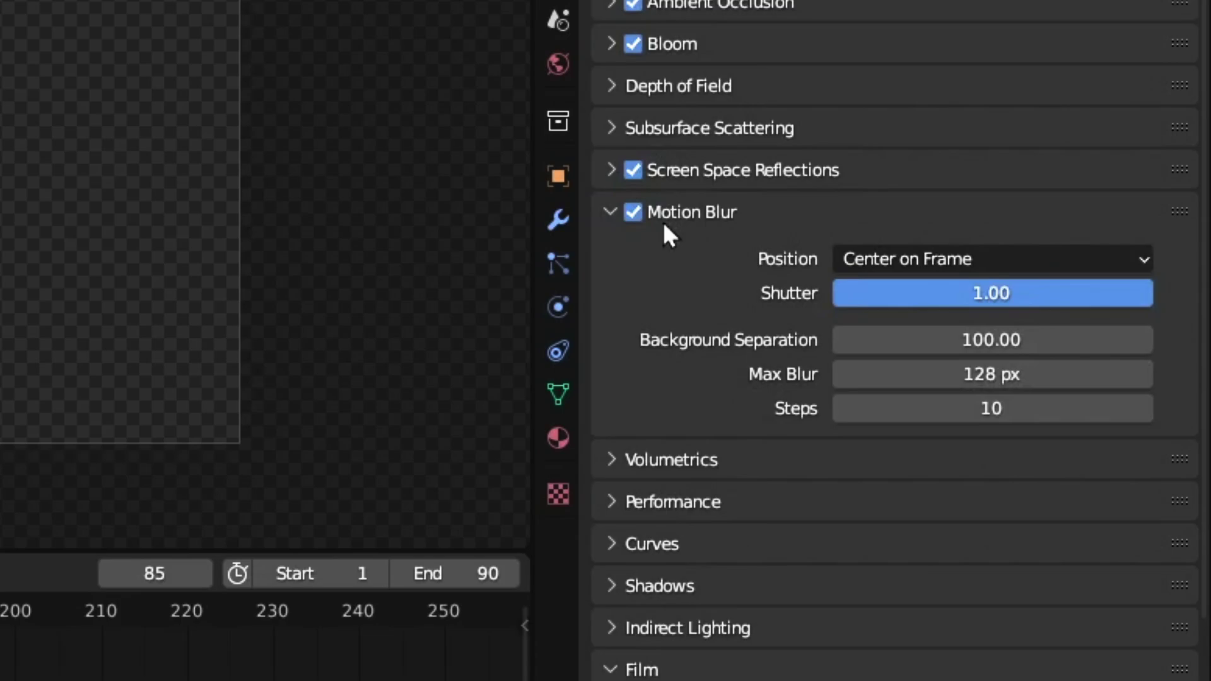
{"action": "left_click", "coordinate": [941, 295]}
{"action": "type", "text": "1"}
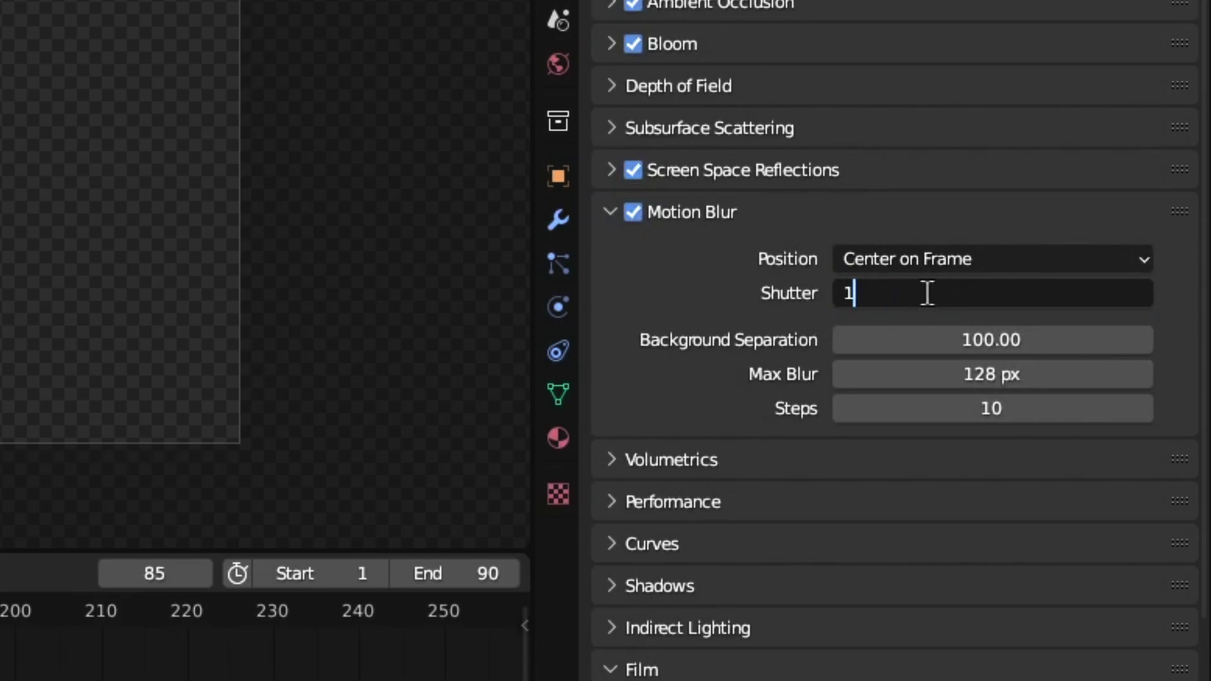
{"action": "key", "text": "Return"}
Step: Set the motion blur's background separation to 100 and its max blur to 128 px
{"action": "left_click", "coordinate": [959, 327]}
{"action": "type", "text": "1"}
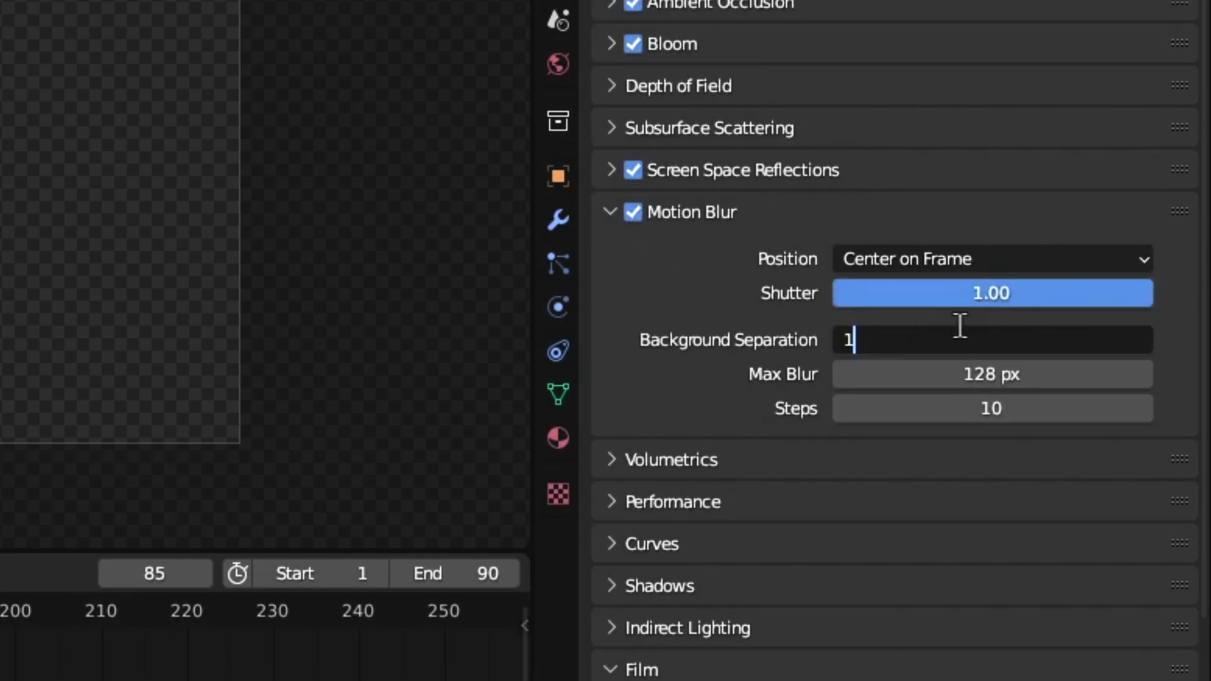
{"action": "key", "text": "Return"}
{"action": "left_click", "coordinate": [1000, 365]}
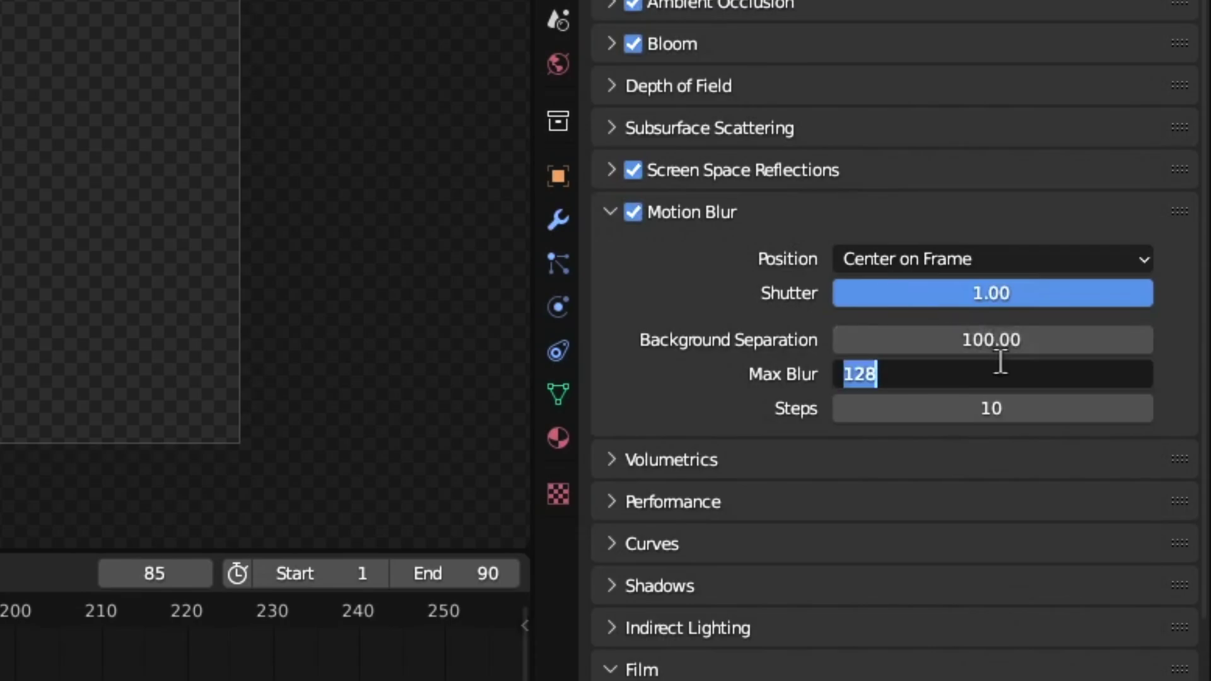
{"action": "type", "text": "1"}
{"action": "key", "text": "Return"}
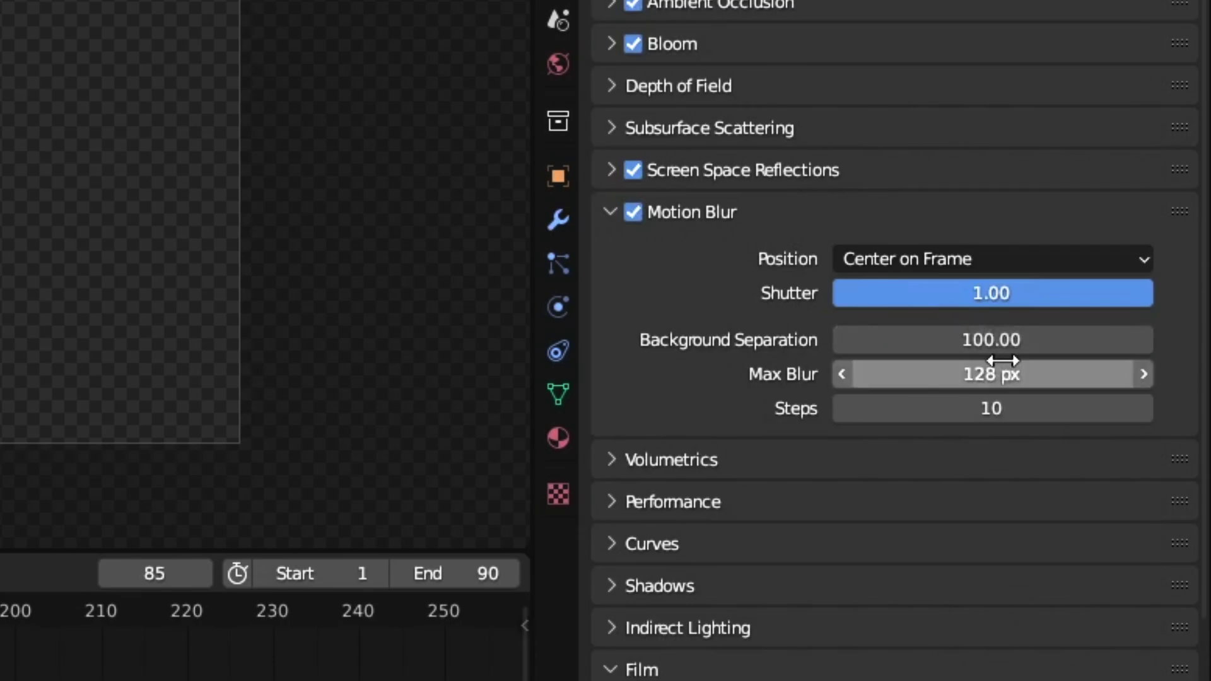
Step: Set the motion blur's steps to 10
{"action": "left_click", "coordinate": [1034, 400]}
{"action": "type", "text": "10"}
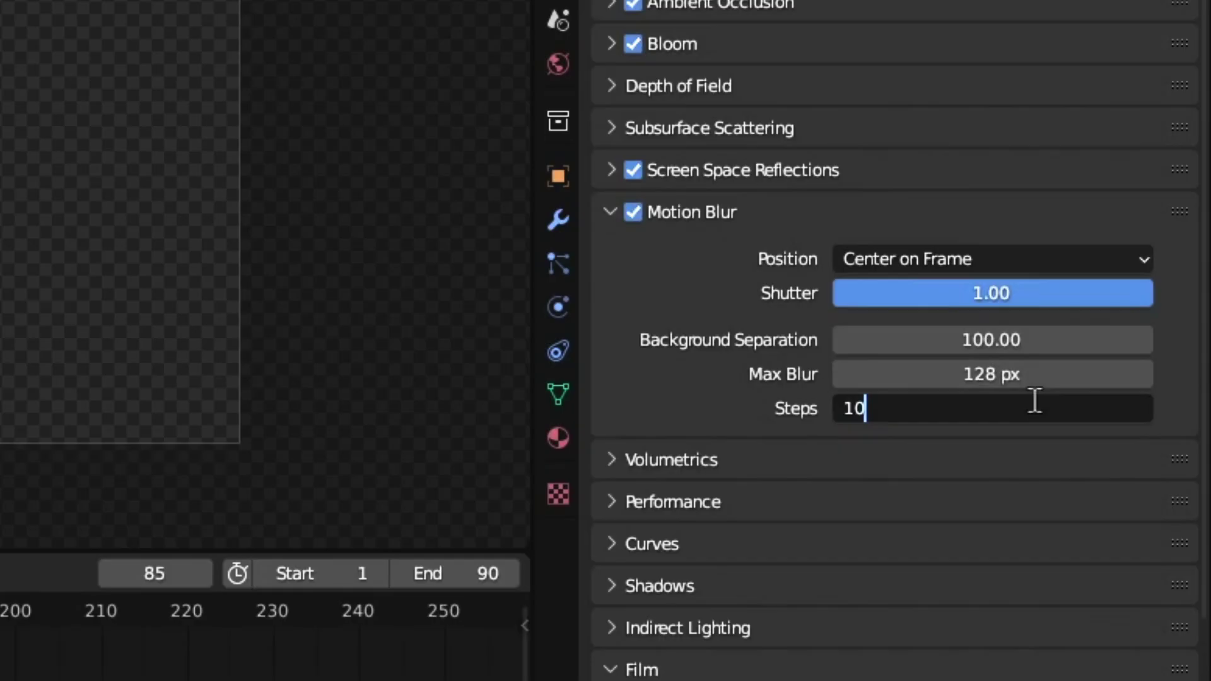
{"action": "key", "text": "Return"}
Step: Change the render output's base file name to light in the same folder, with PNG as the file format
{"action": "left_click", "coordinate": [947, 298]}
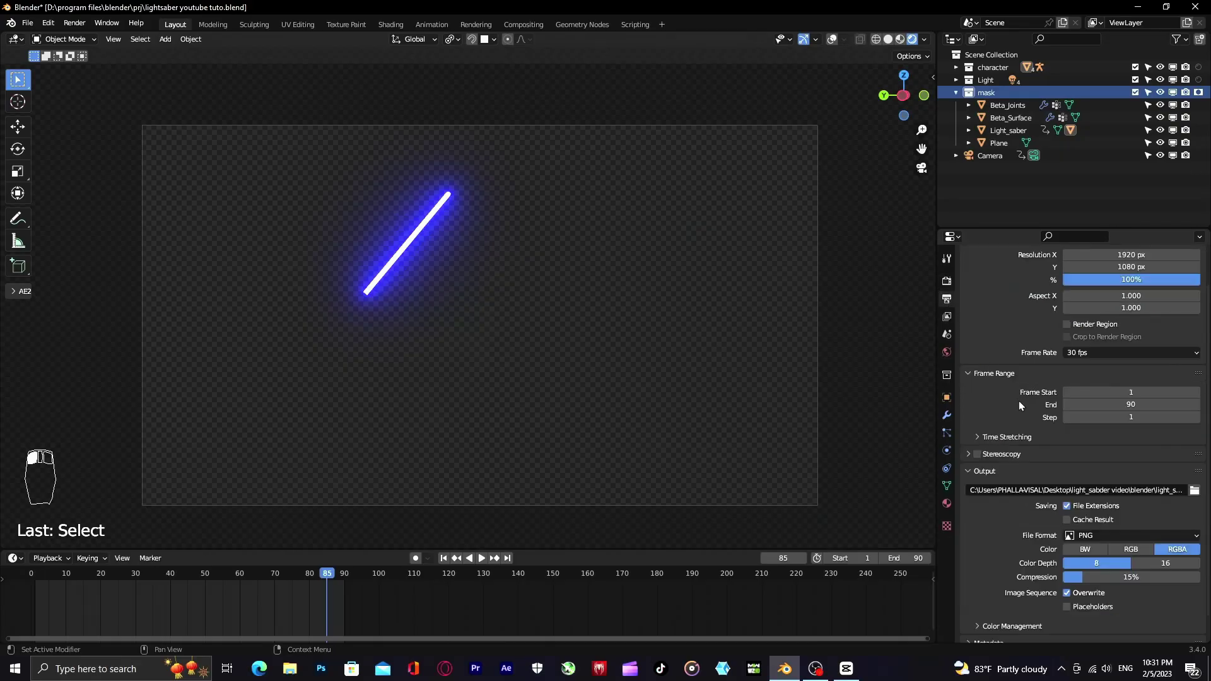
{"action": "left_click", "coordinate": [1188, 490]}
{"action": "left_click", "coordinate": [453, 502]}
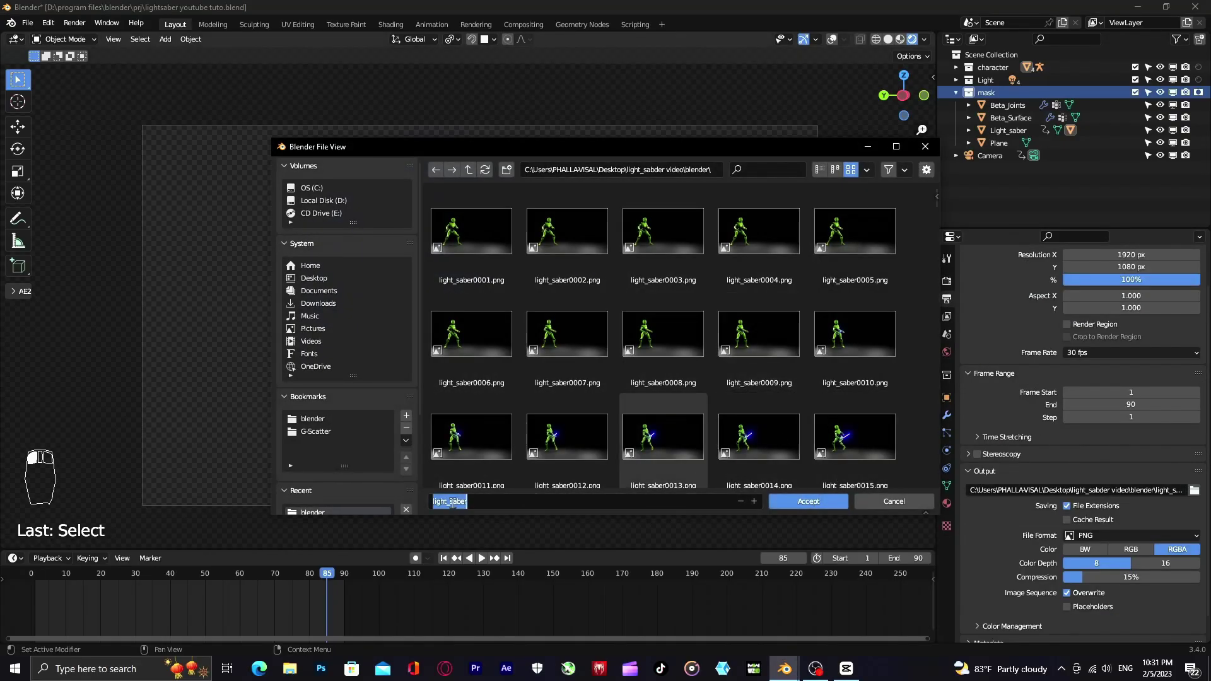
{"action": "left_click_drag", "start_coordinate": [486, 505], "coordinate": [447, 504]}
{"action": "left_click", "coordinate": [808, 501]}
{"action": "left_click", "coordinate": [1095, 535]}
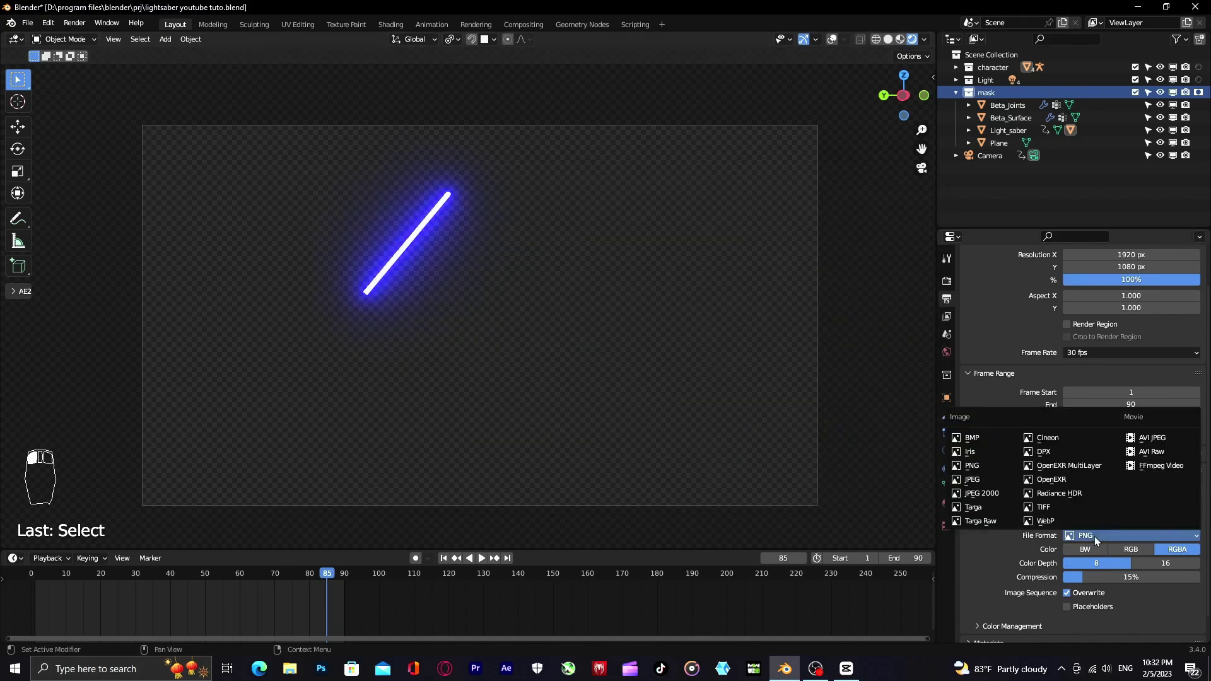
{"action": "left_click", "coordinate": [972, 466]}
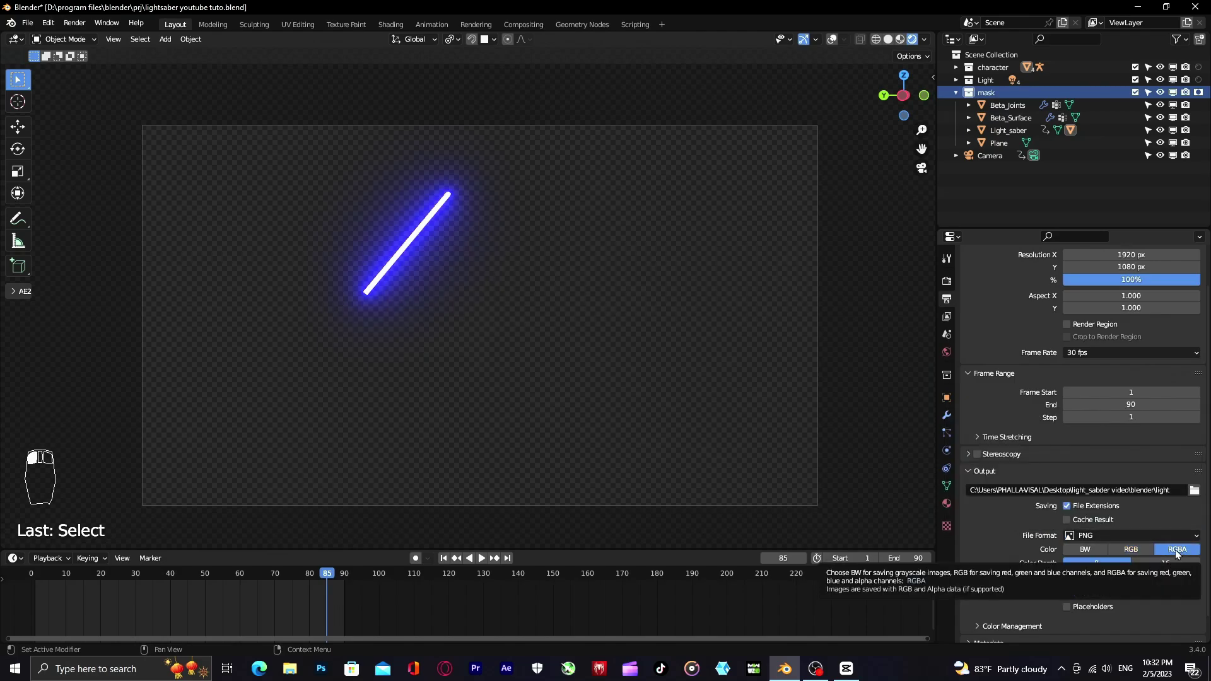
Step: Render the blade-only animation and close the render window once all 90 frames are done
{"action": "left_click", "coordinate": [75, 23]}
{"action": "left_click", "coordinate": [91, 55]}
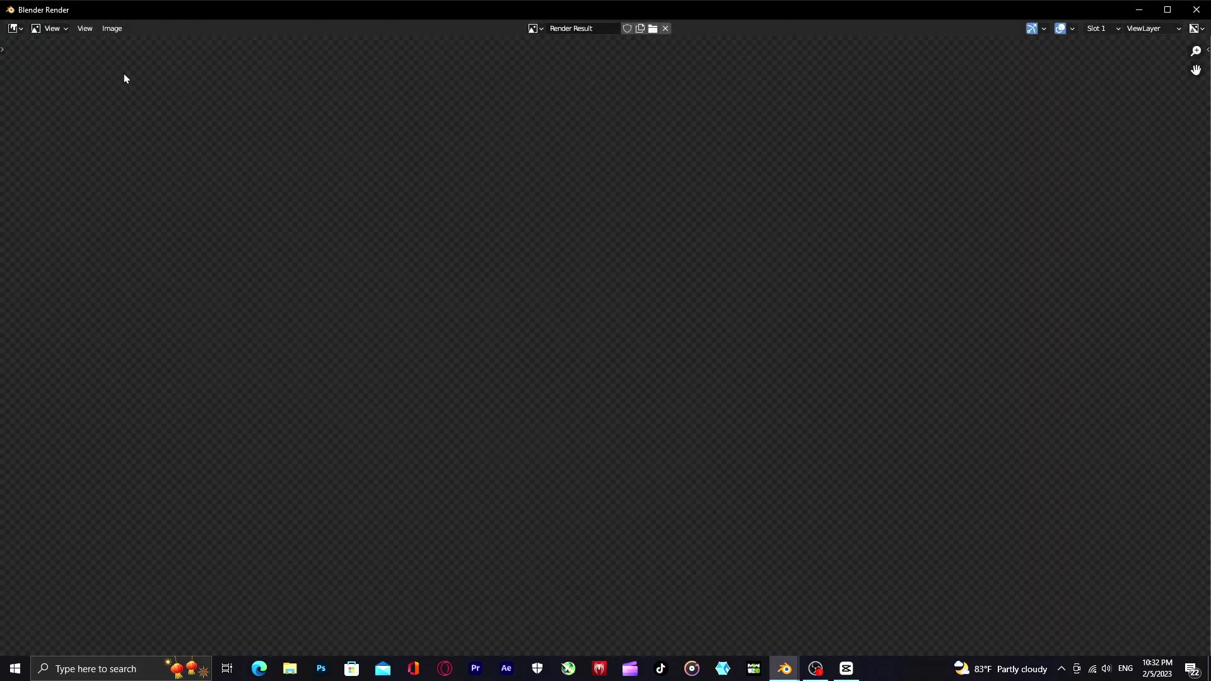
{"action": "scroll", "coordinate": [1089, 380], "scroll_direction": "down", "scroll_amount": 2}
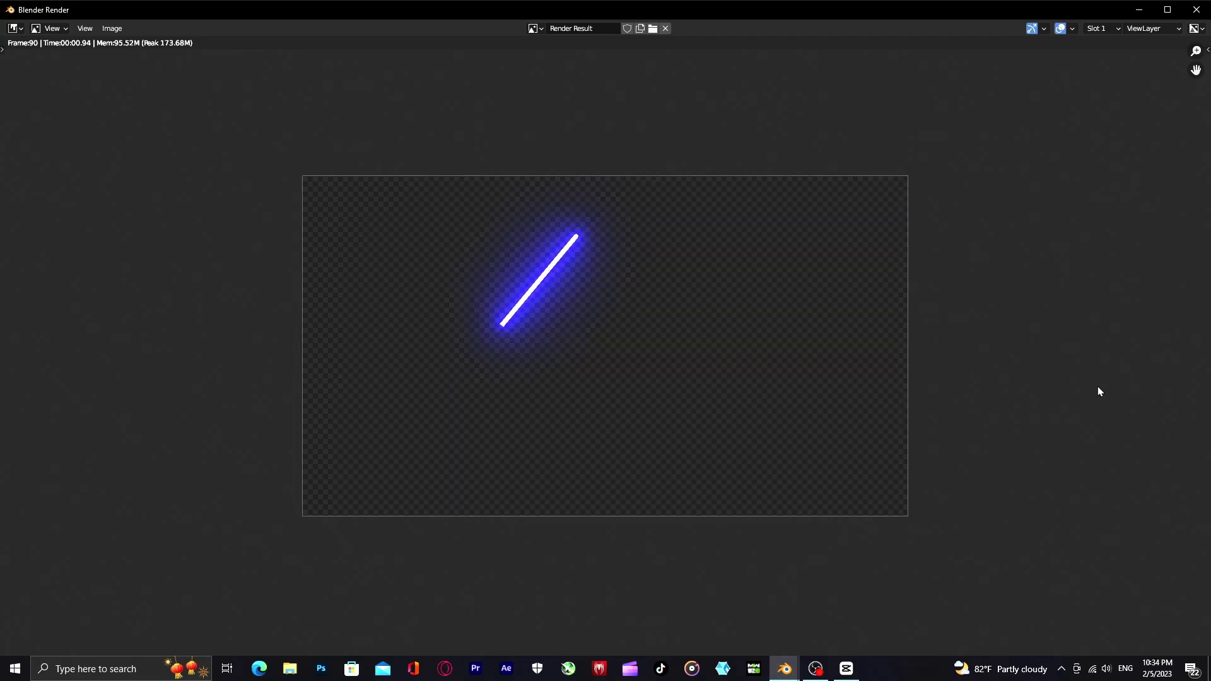
{"action": "left_click", "coordinate": [1196, 9]}
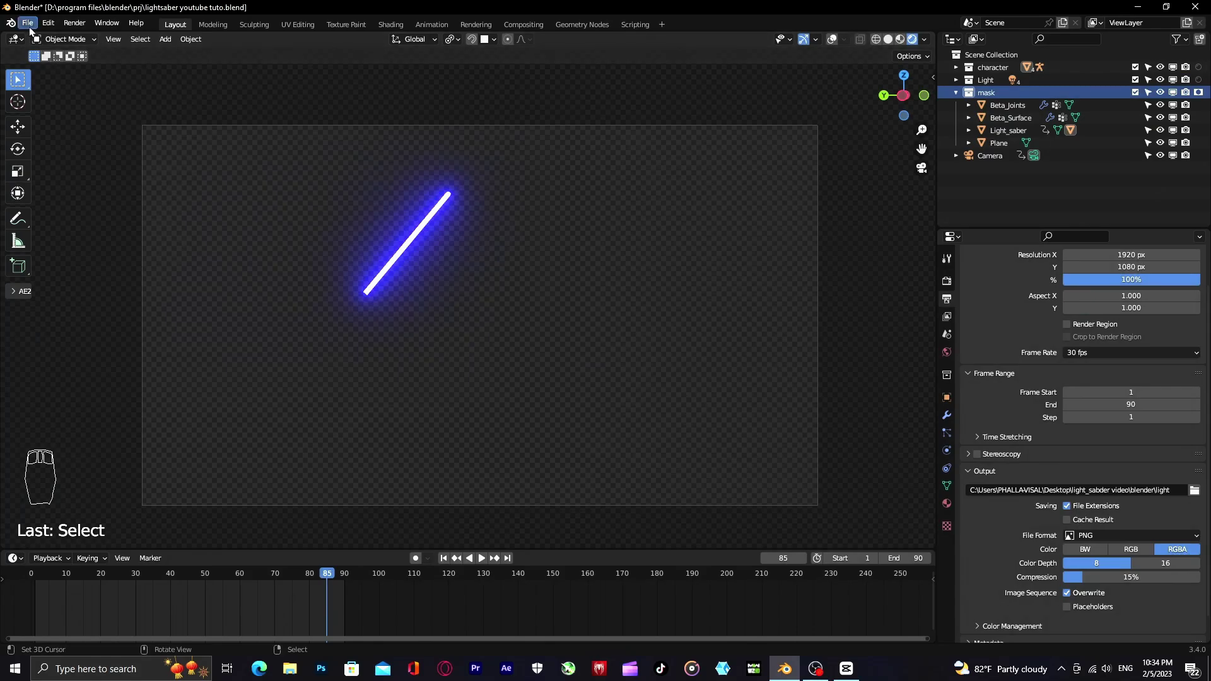
Step: Save the lightsaber project and create a new file from the Video Editing template
{"action": "left_click", "coordinate": [29, 24]}
{"action": "left_click", "coordinate": [63, 106]}
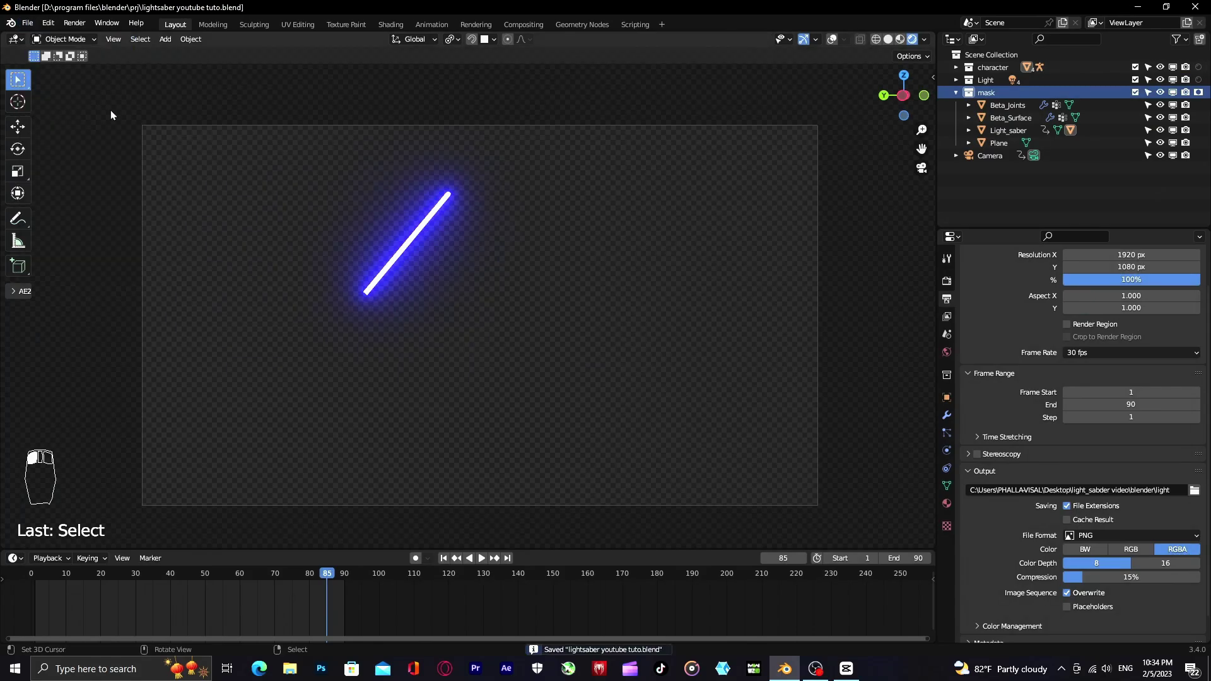
{"action": "left_click", "coordinate": [26, 25]}
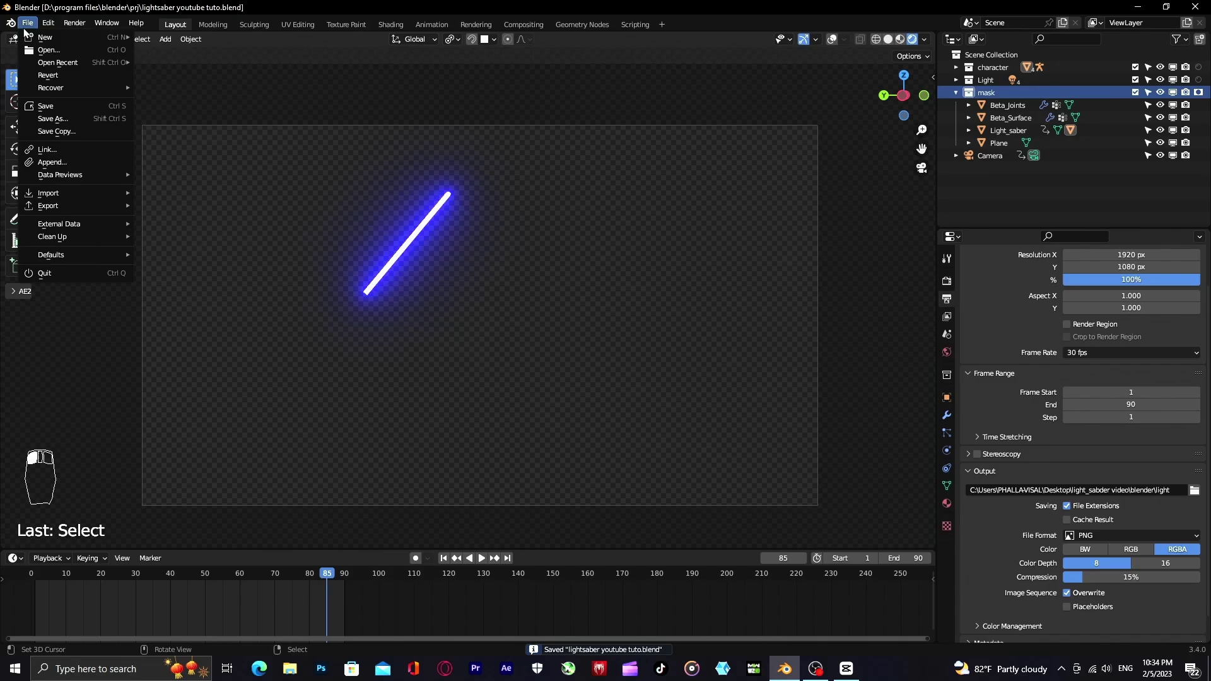
{"action": "mouse_move", "coordinate": [76, 38]}
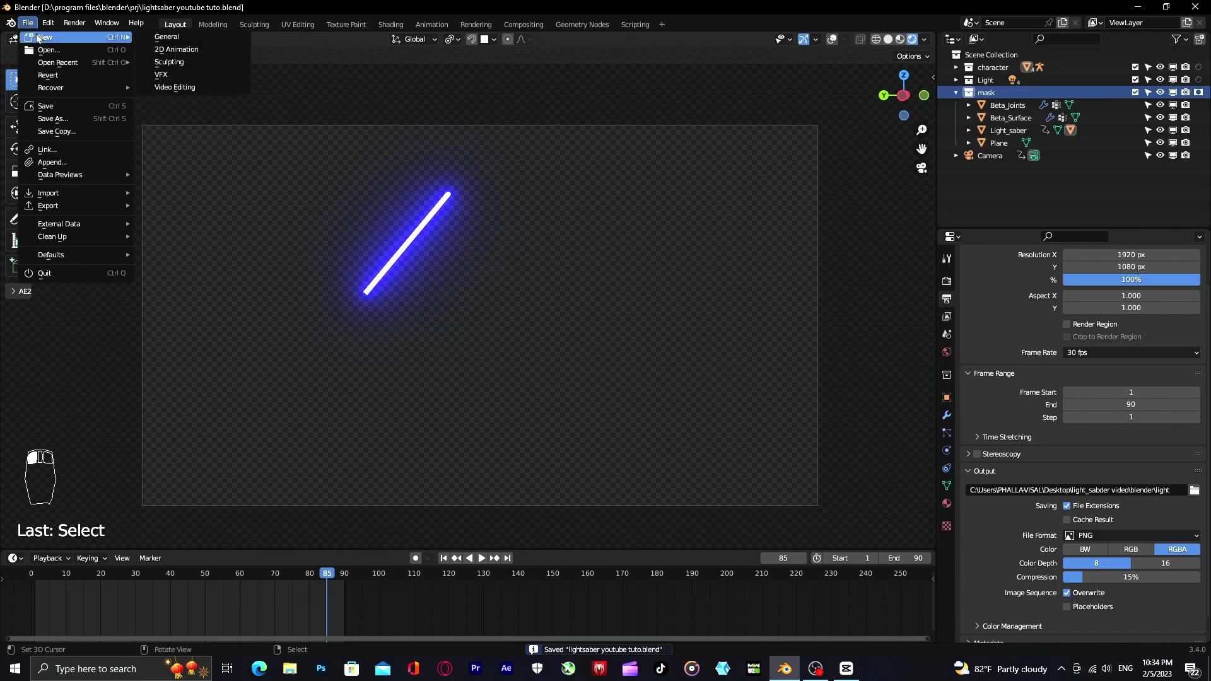
{"action": "left_click", "coordinate": [176, 89]}
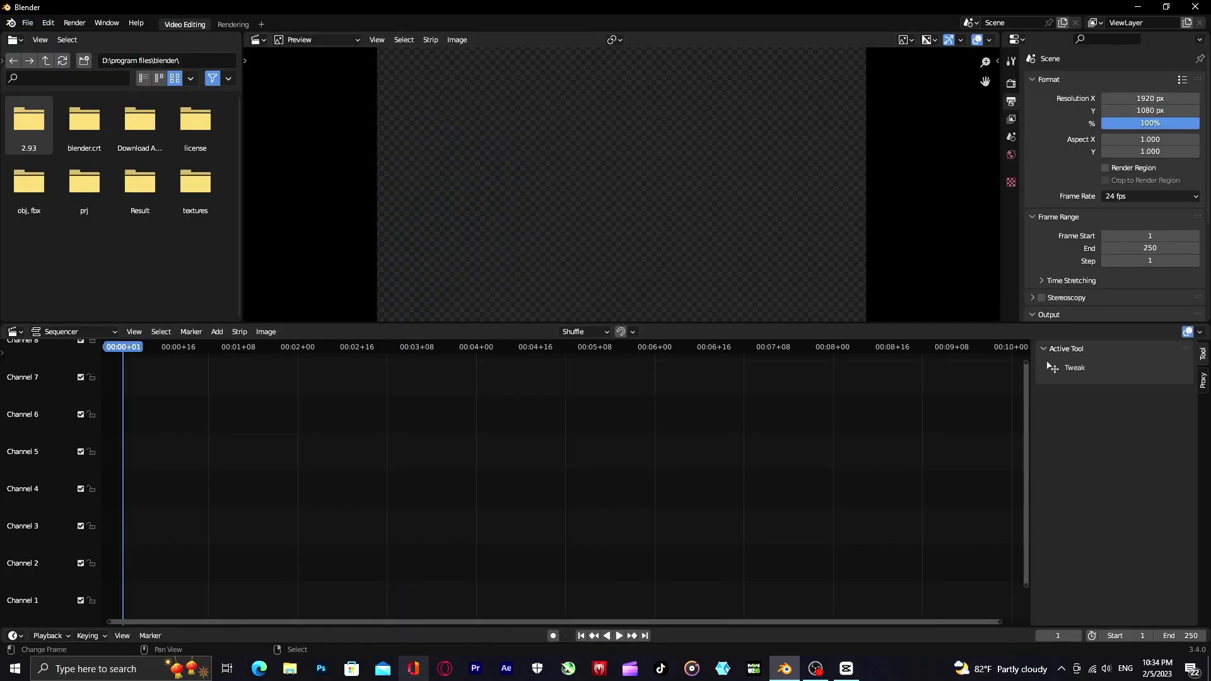
Step: Add the rendered frames light0001.png to light0090.png to the sequencer as an image sequence strip
{"action": "left_click", "coordinate": [210, 333]}
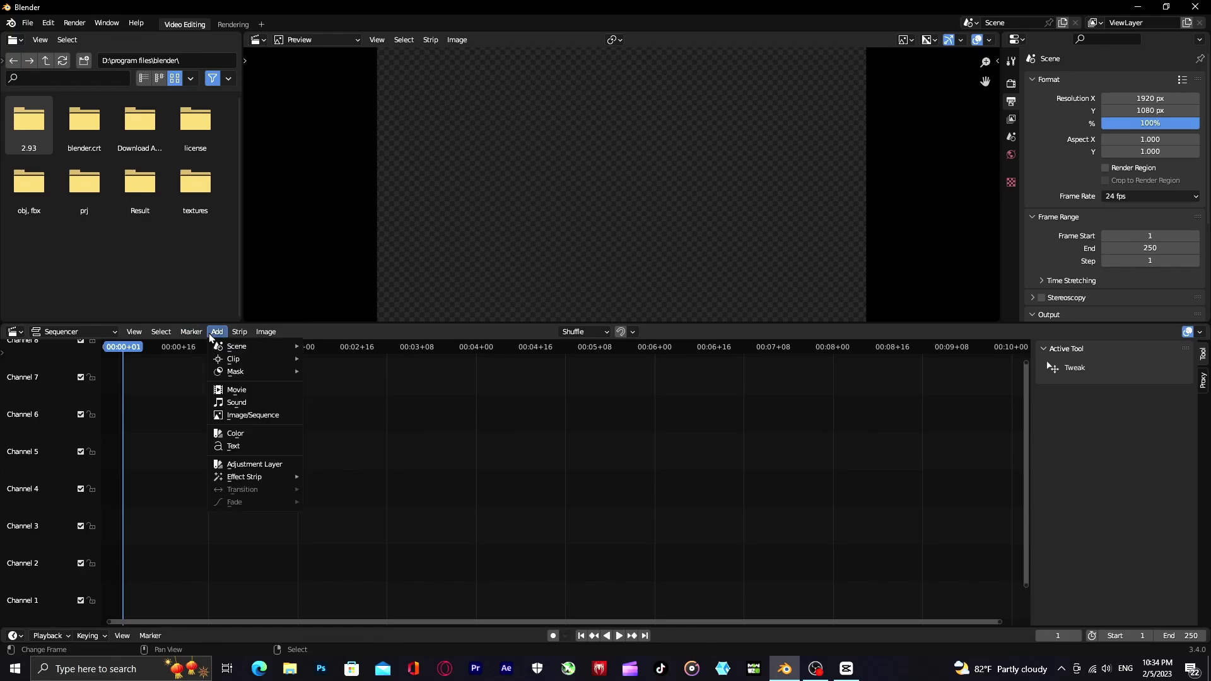
{"action": "left_click", "coordinate": [233, 415]}
{"action": "left_click", "coordinate": [470, 236]}
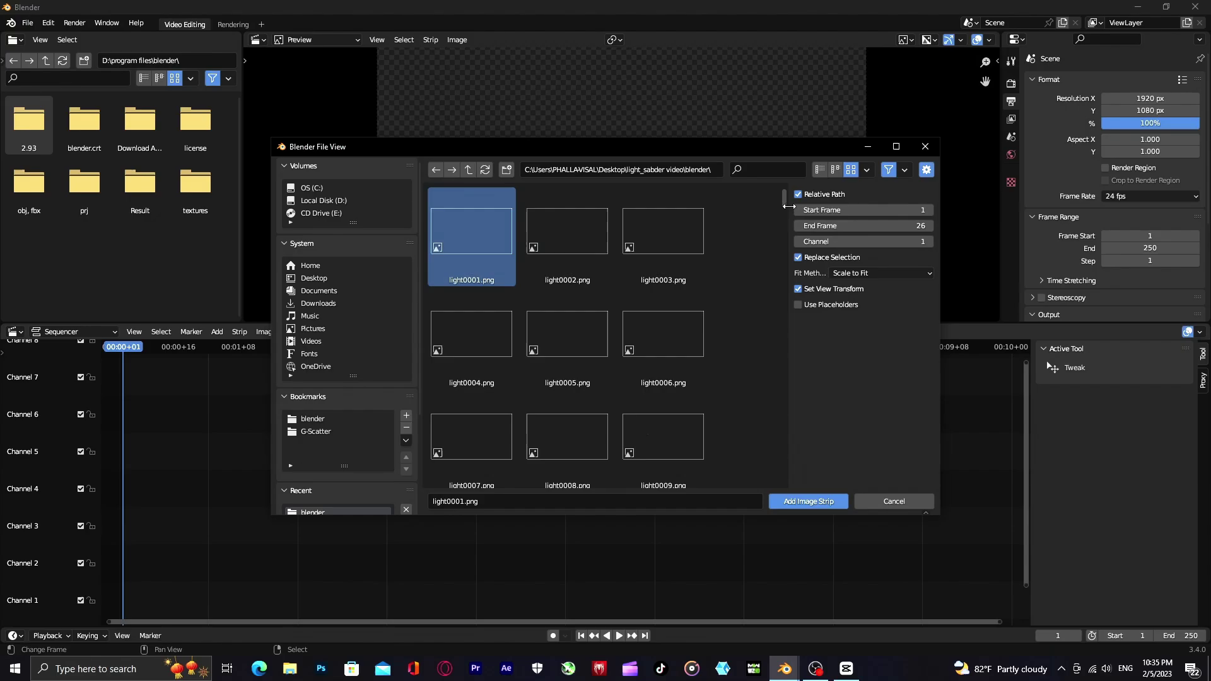
{"action": "left_click_drag", "start_coordinate": [786, 206], "coordinate": [779, 274]}
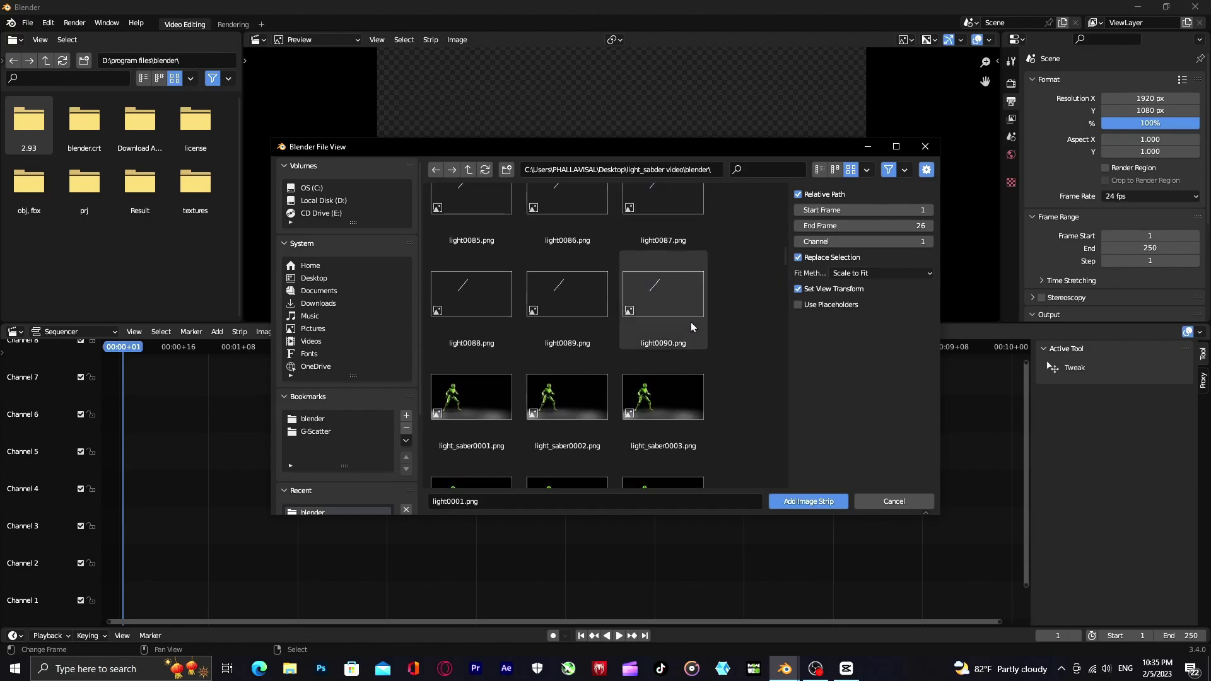
{"action": "left_click", "coordinate": [660, 312], "text": "shift"}
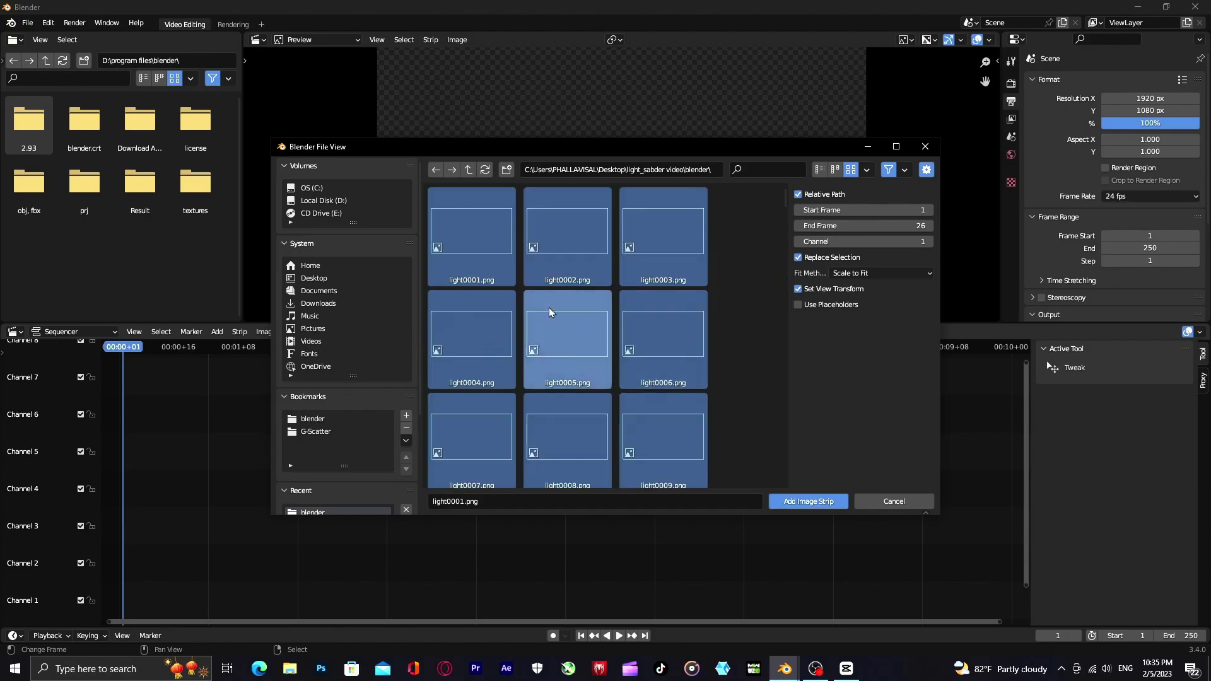
{"action": "left_click", "coordinate": [804, 504]}
Step: Preview the blade strip's playback and set the scene's end frame to 90
{"action": "key", "text": "space"}
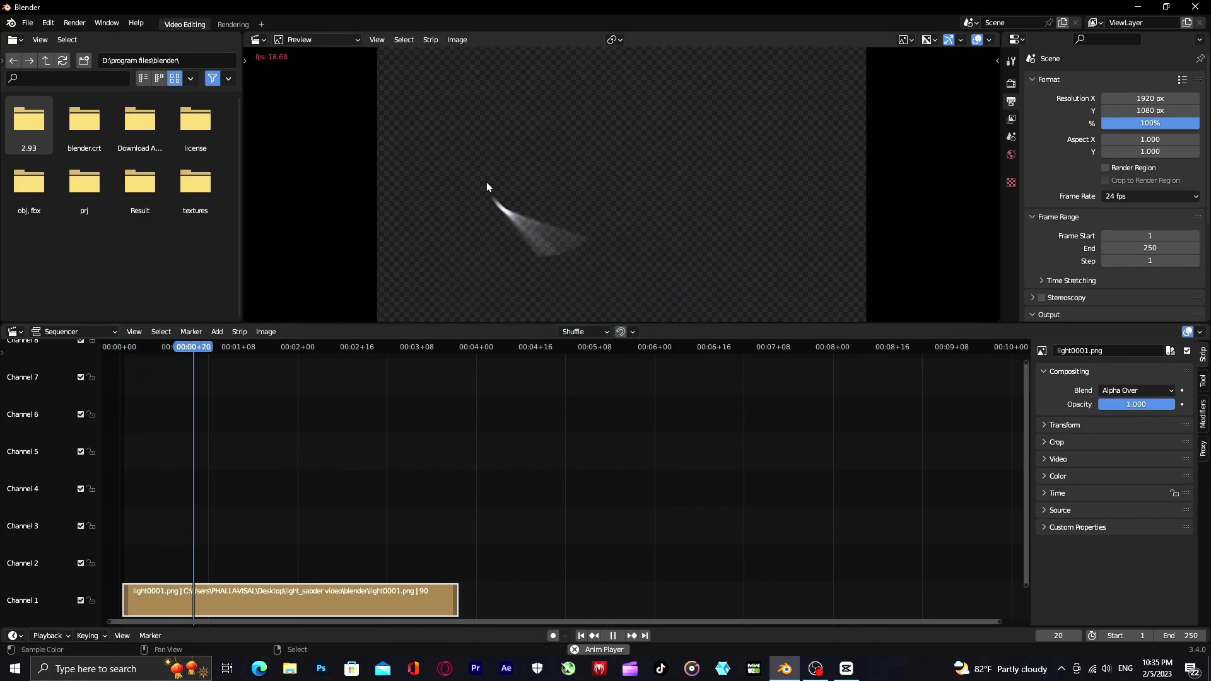
{"action": "scroll", "coordinate": [504, 170], "scroll_direction": "down", "scroll_amount": 1}
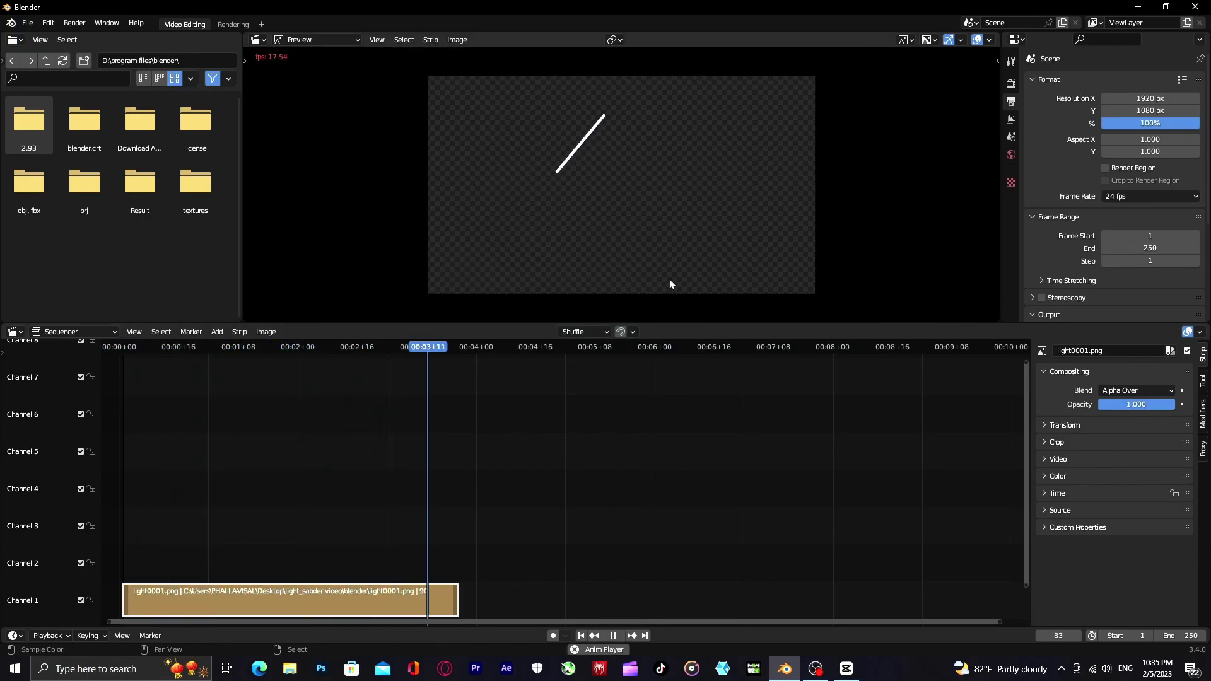
{"action": "left_click", "coordinate": [1162, 635]}
{"action": "type", "text": "90"}
{"action": "key", "text": "Return"}
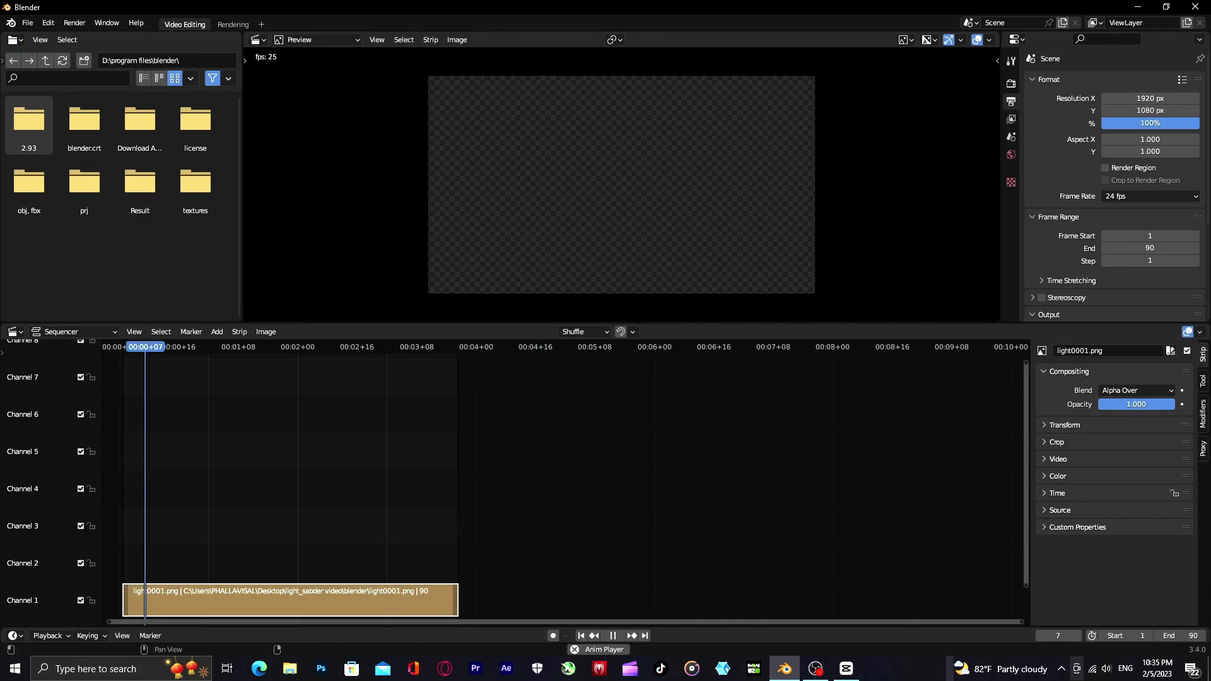
{"action": "key", "text": "Escape"}
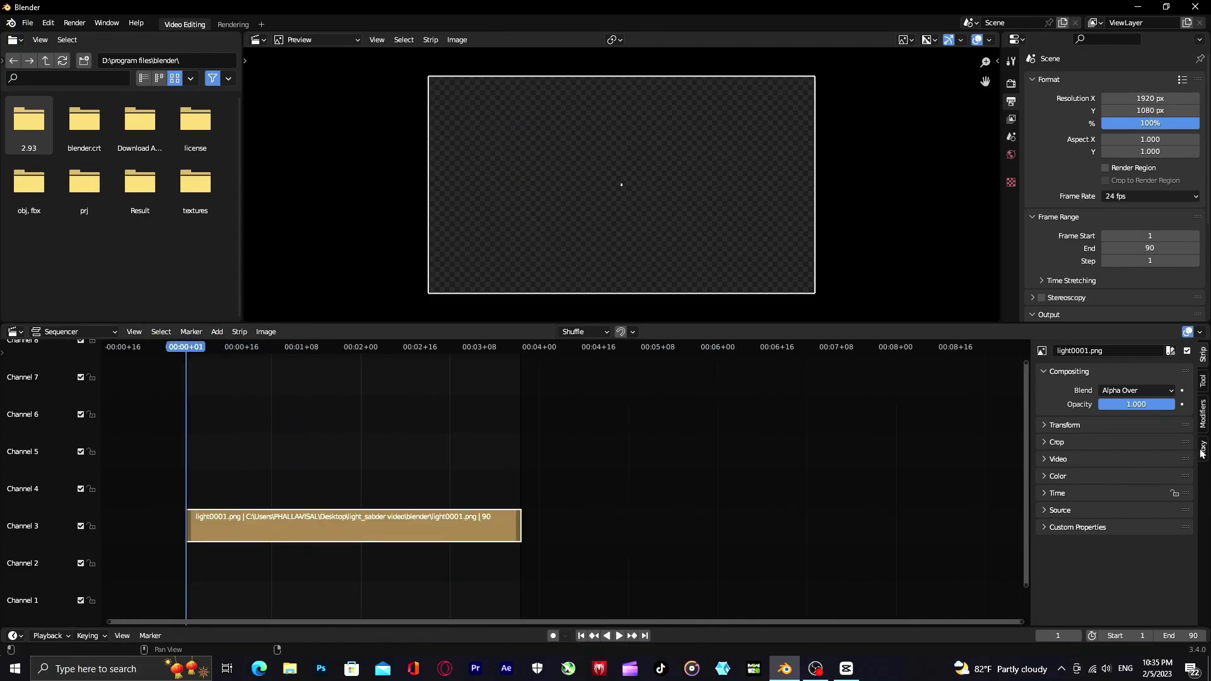
Step: Enable the strip's proxy with a custom directory, using a new folder named motion blur inside the blender folder
{"action": "left_click", "coordinate": [1203, 451]}
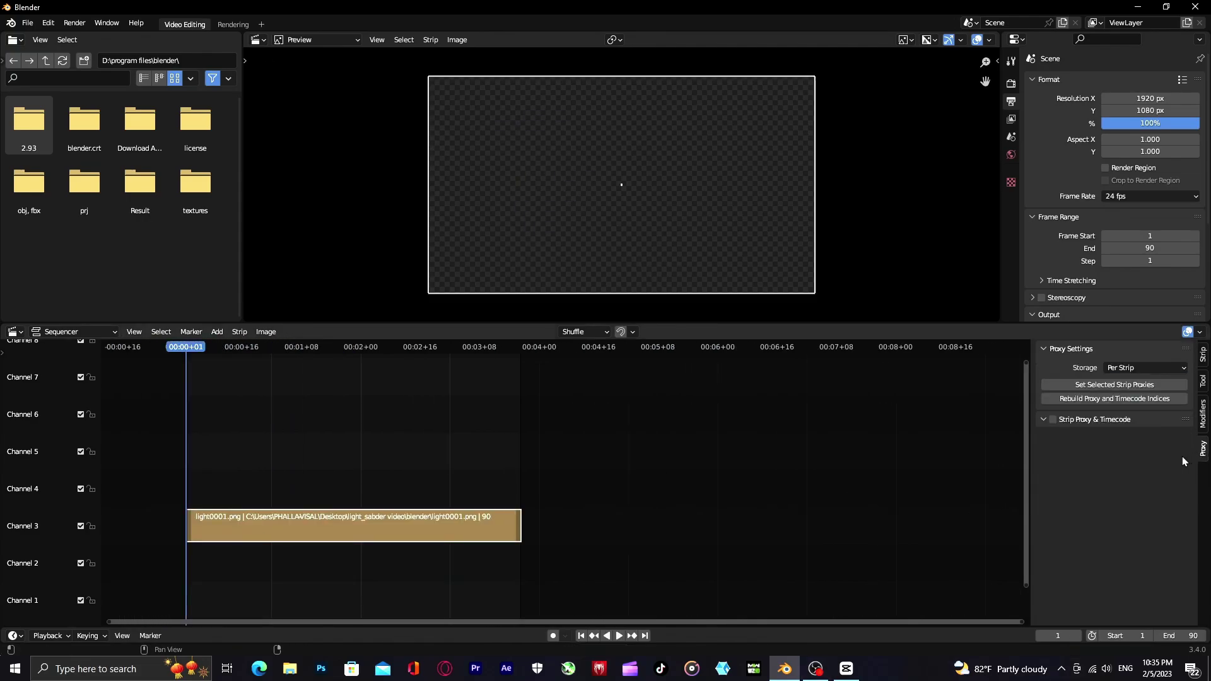
{"action": "left_click", "coordinate": [1052, 419]}
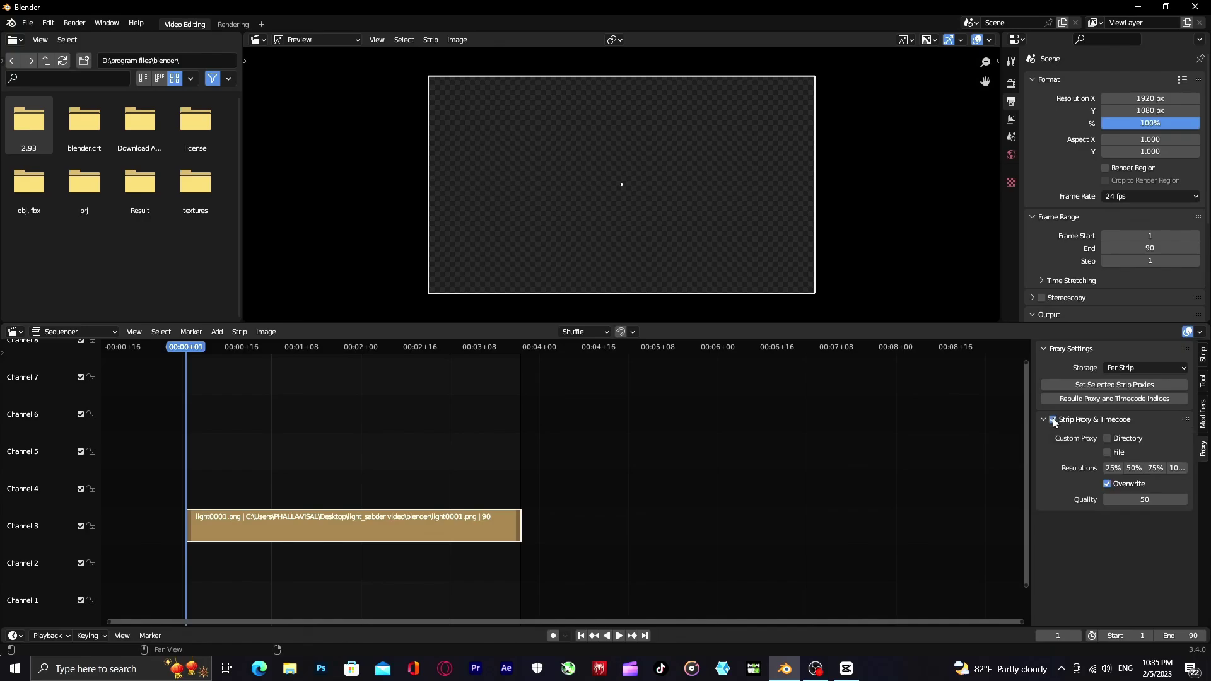
{"action": "left_click", "coordinate": [1113, 445]}
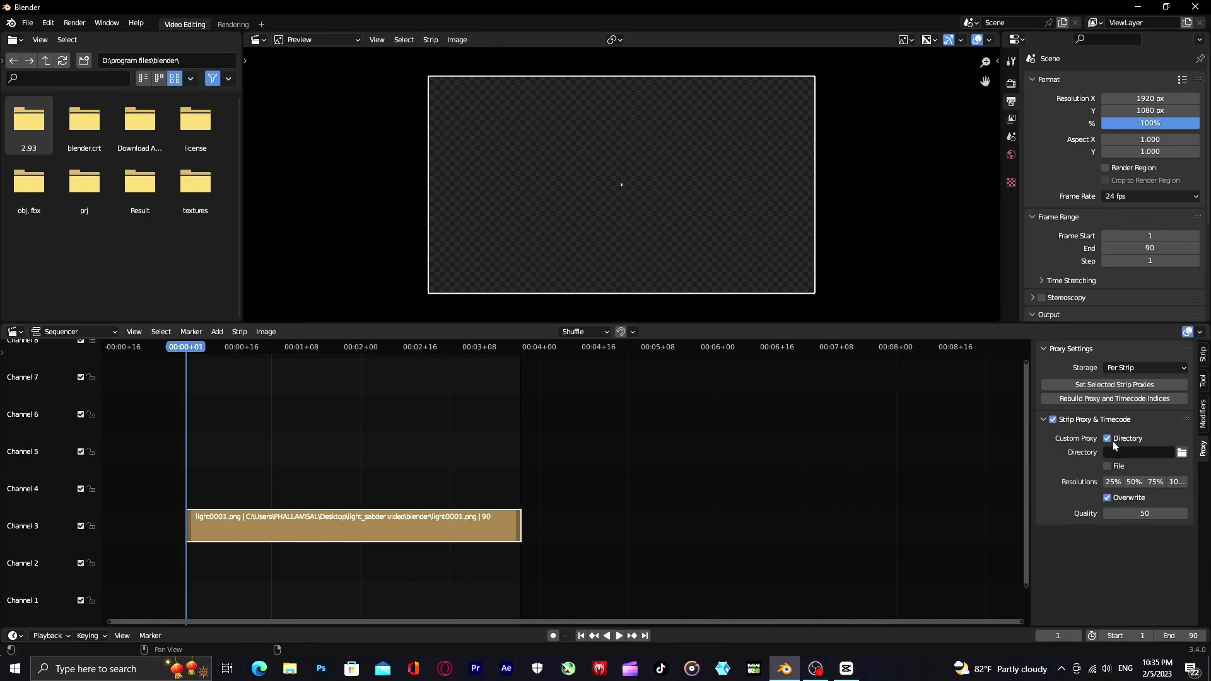
{"action": "left_click", "coordinate": [1181, 453]}
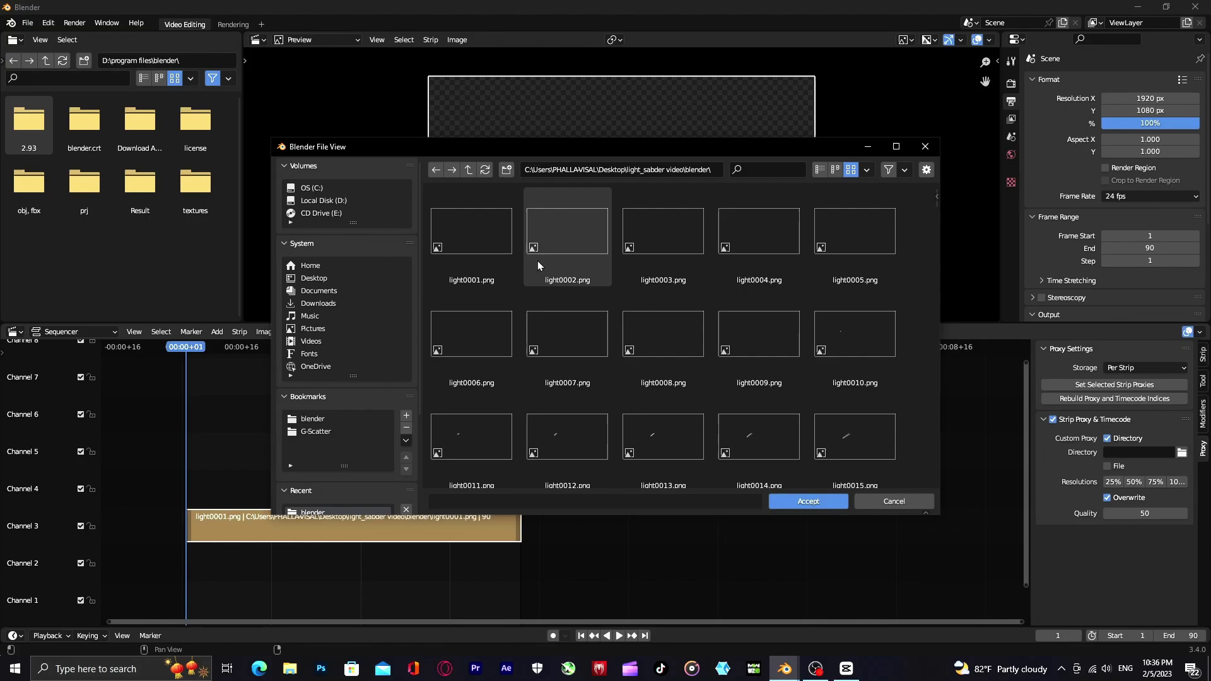
{"action": "left_click", "coordinate": [507, 170]}
{"action": "type", "text": "motion blur"}
{"action": "key", "text": "Return"}
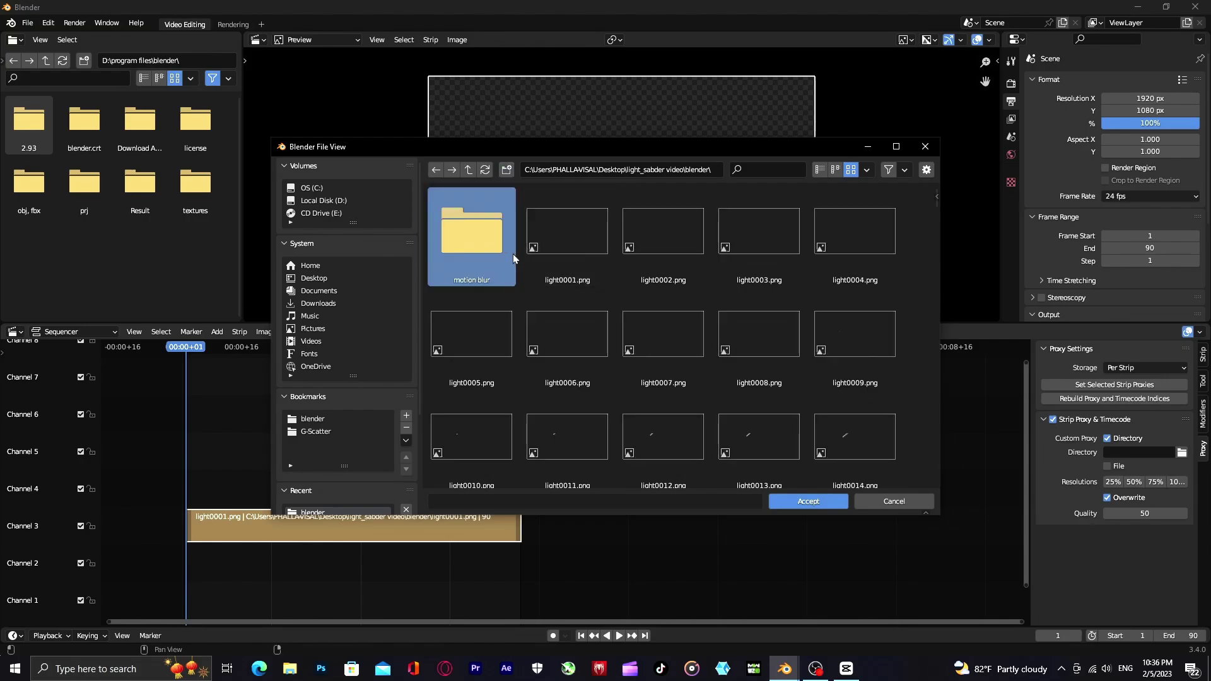
{"action": "double_click", "coordinate": [512, 253]}
{"action": "left_click", "coordinate": [807, 501]}
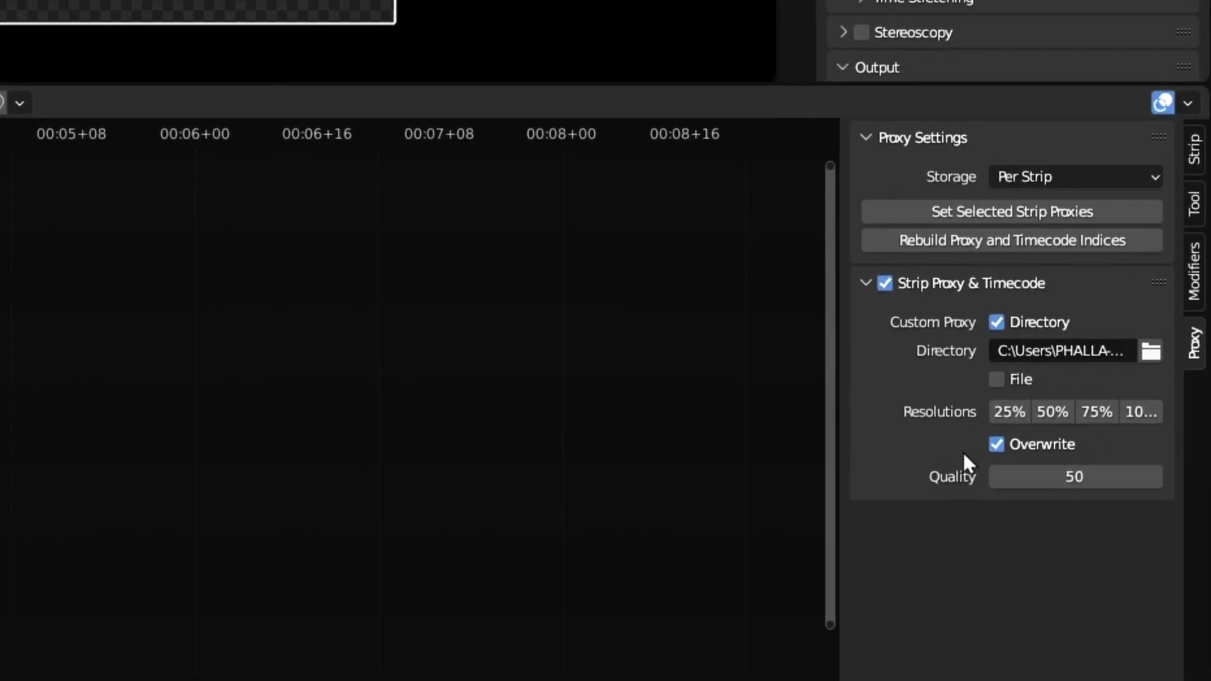
Step: Widen the sequencer's sidebar and set the strip proxy to 100% resolution and a quality of 100
{"action": "left_click_drag", "start_coordinate": [837, 459], "coordinate": [693, 490]}
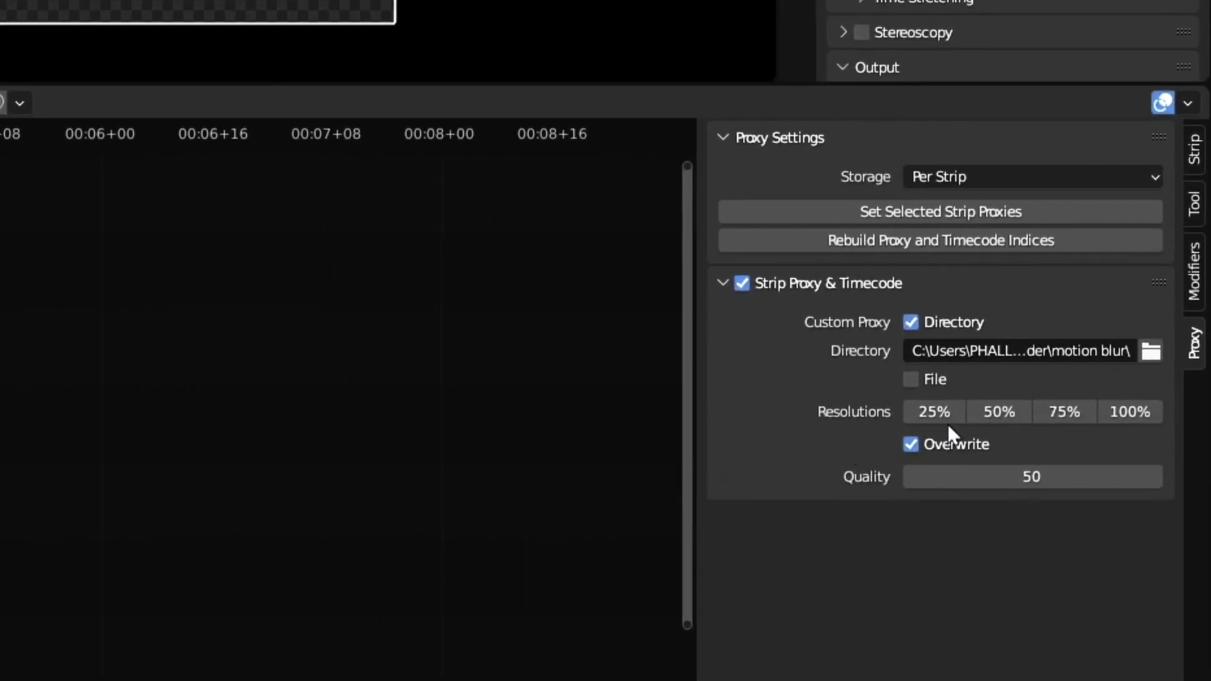
{"action": "left_click", "coordinate": [1110, 412]}
{"action": "left_click", "coordinate": [1085, 477]}
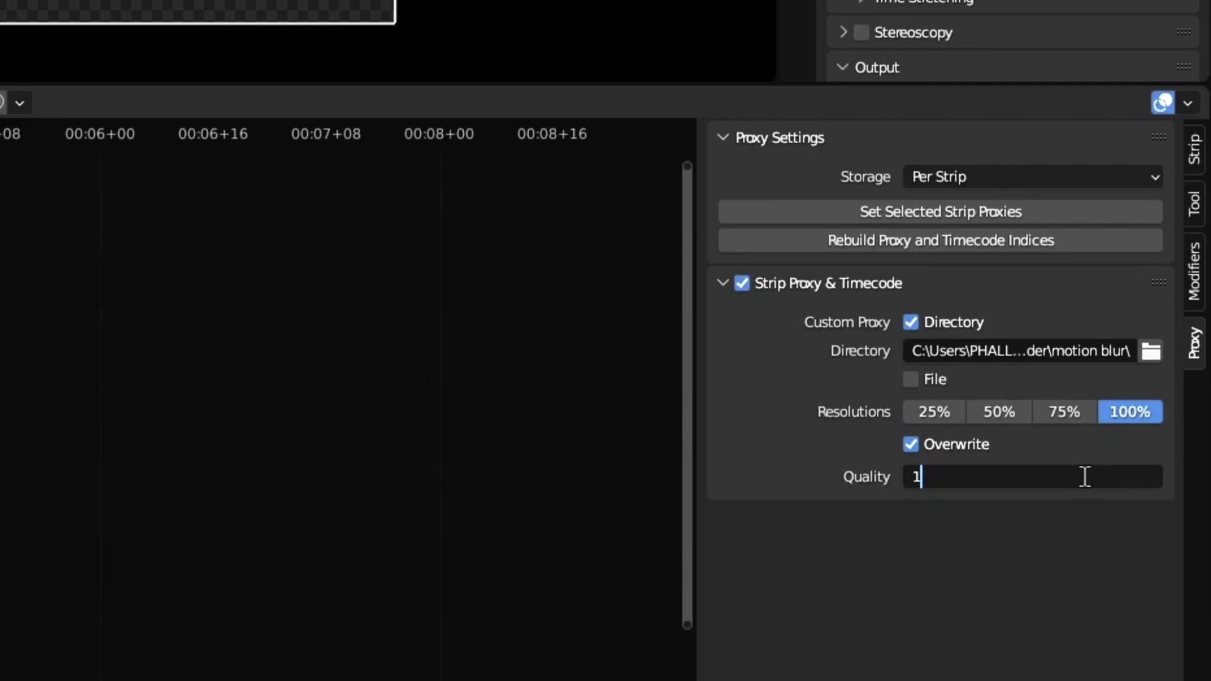
{"action": "type", "text": "100"}
{"action": "key", "text": "Return"}
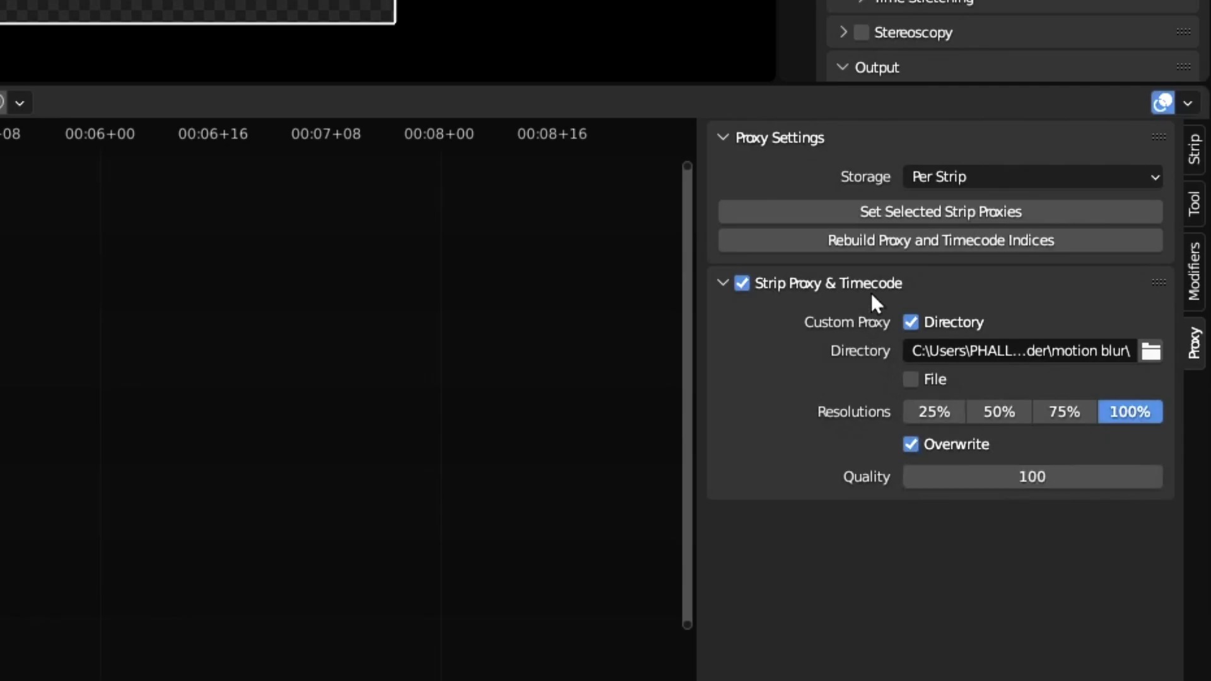
Step: Apply 100% proxies to the selected strip without overwrite and rebuild its proxy and timecode indices
{"action": "left_click", "coordinate": [895, 225]}
{"action": "left_click", "coordinate": [899, 361]}
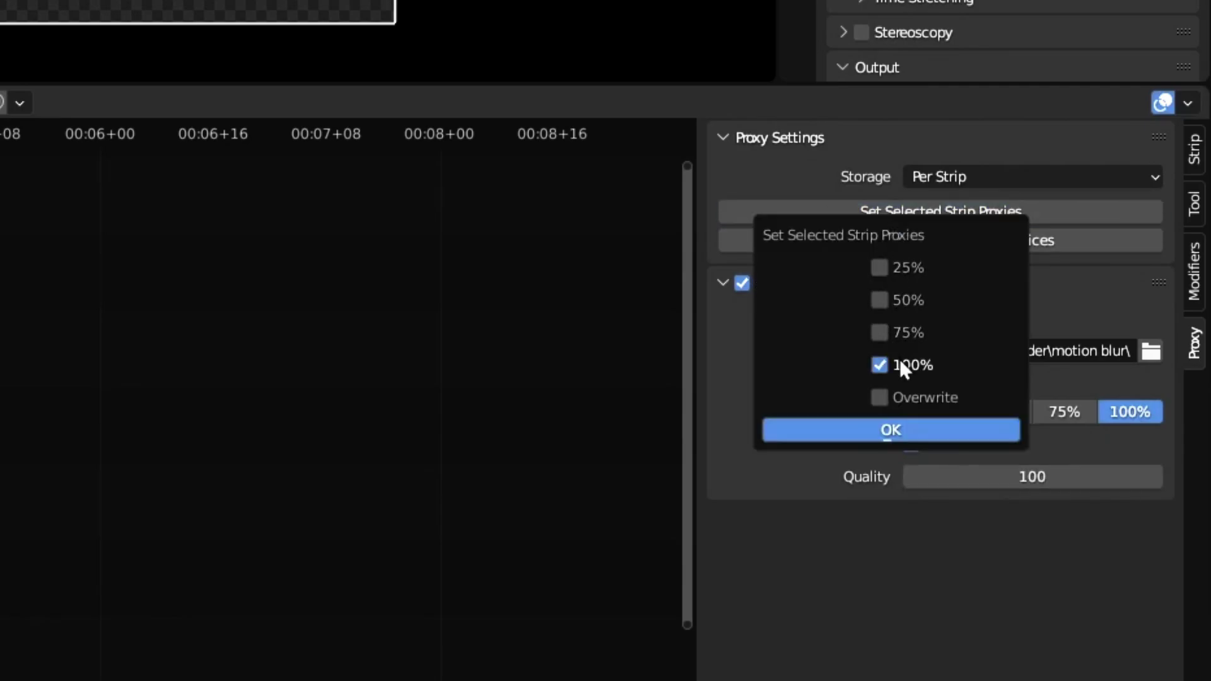
{"action": "left_click", "coordinate": [899, 437]}
{"action": "left_click", "coordinate": [919, 244]}
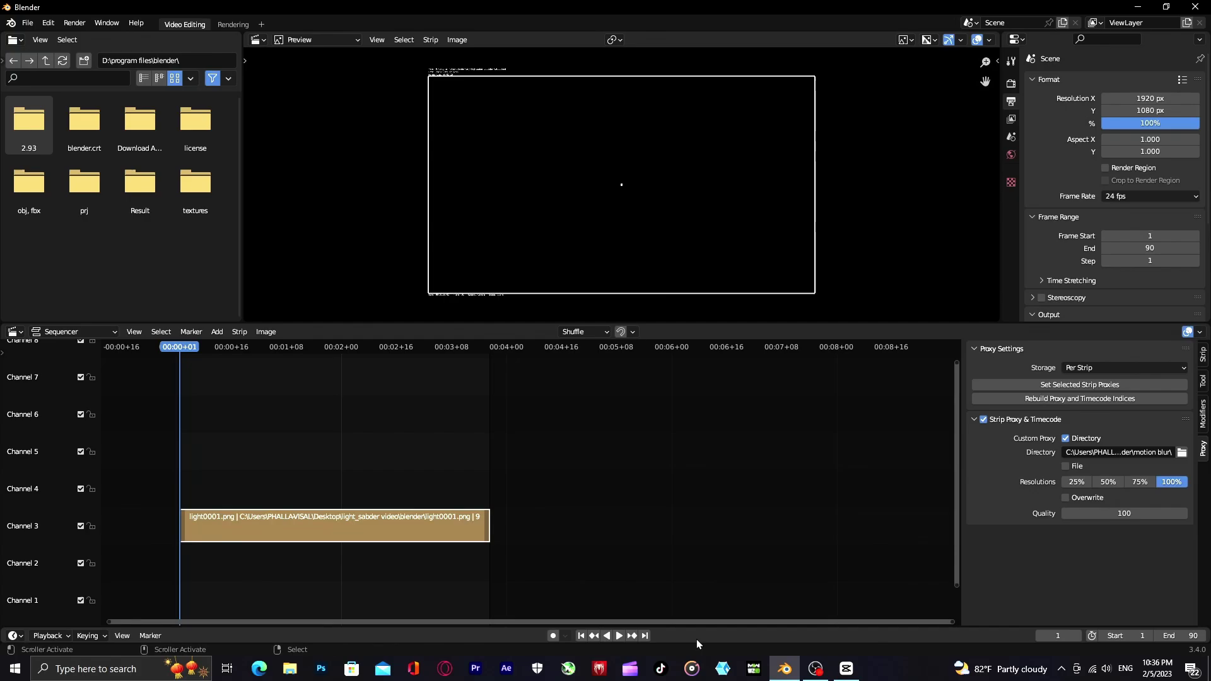
Step: Play back the proxied blade strip, delete it from the sequencer and return to the first frame
{"action": "key", "text": "space"}
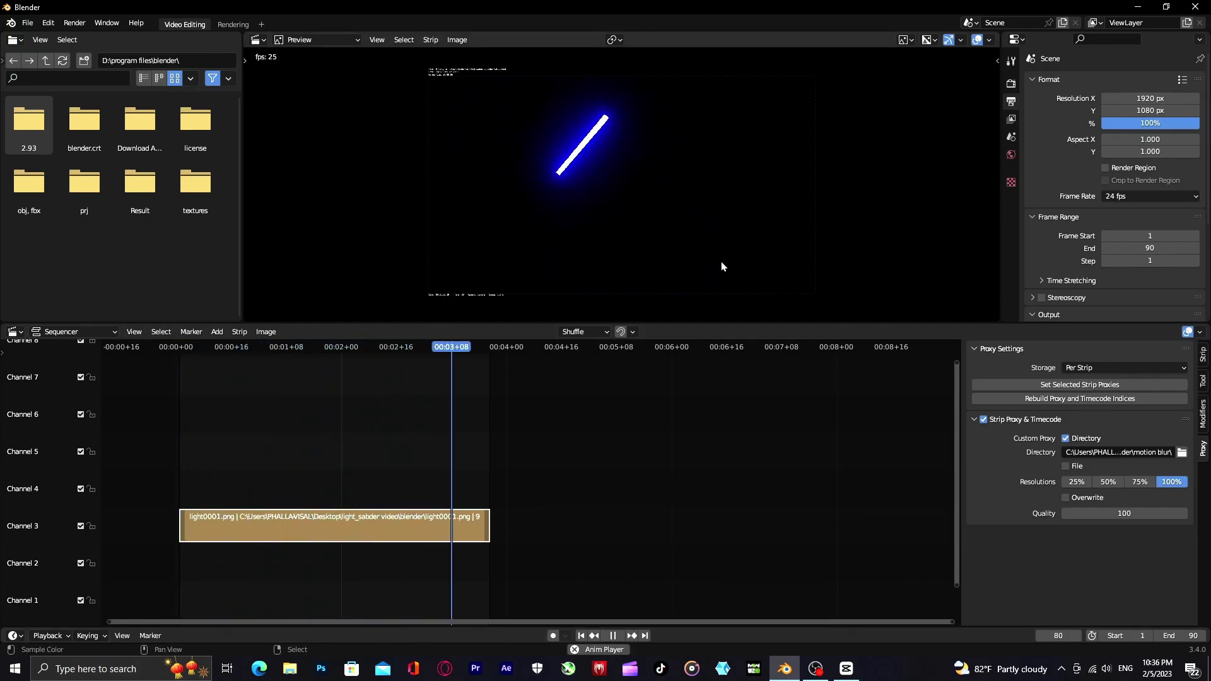
{"action": "key", "text": "space"}
{"action": "key", "text": "Delete"}
{"action": "key", "text": "shift+Left"}
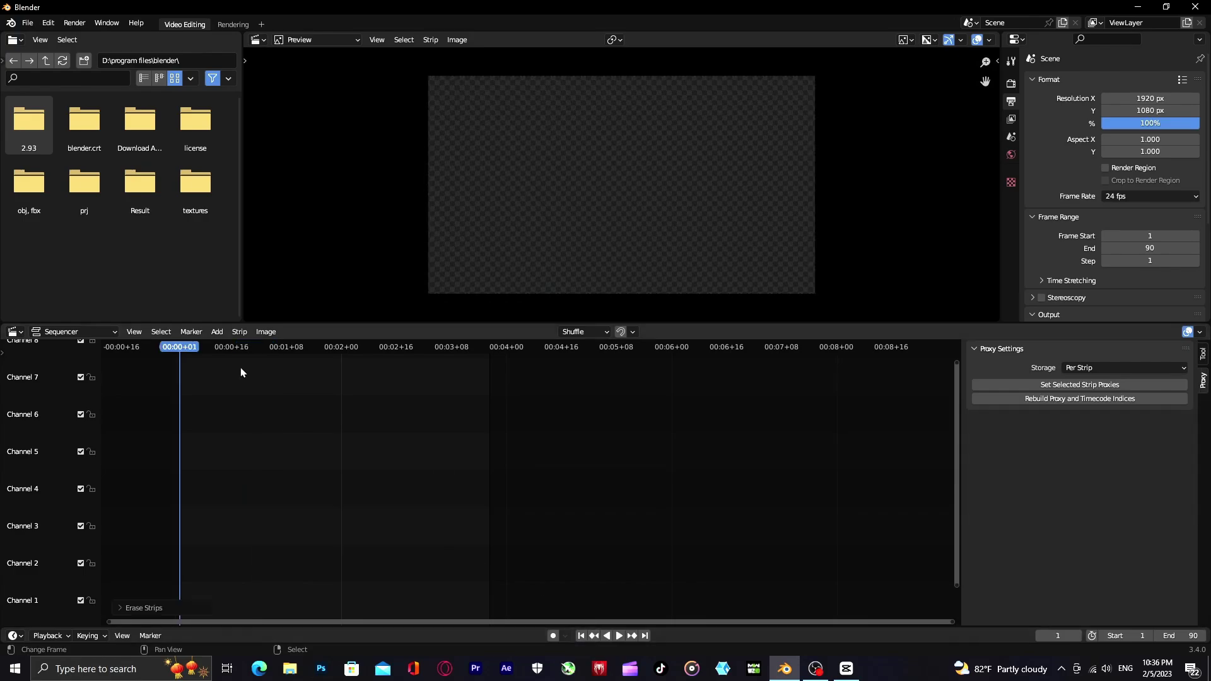
Step: Add the light_saber PNG sequence, frames 0001 through 0090, as an image strip on channel 1 starting at frame 1
{"action": "left_click", "coordinate": [217, 331]}
{"action": "left_click", "coordinate": [242, 415]}
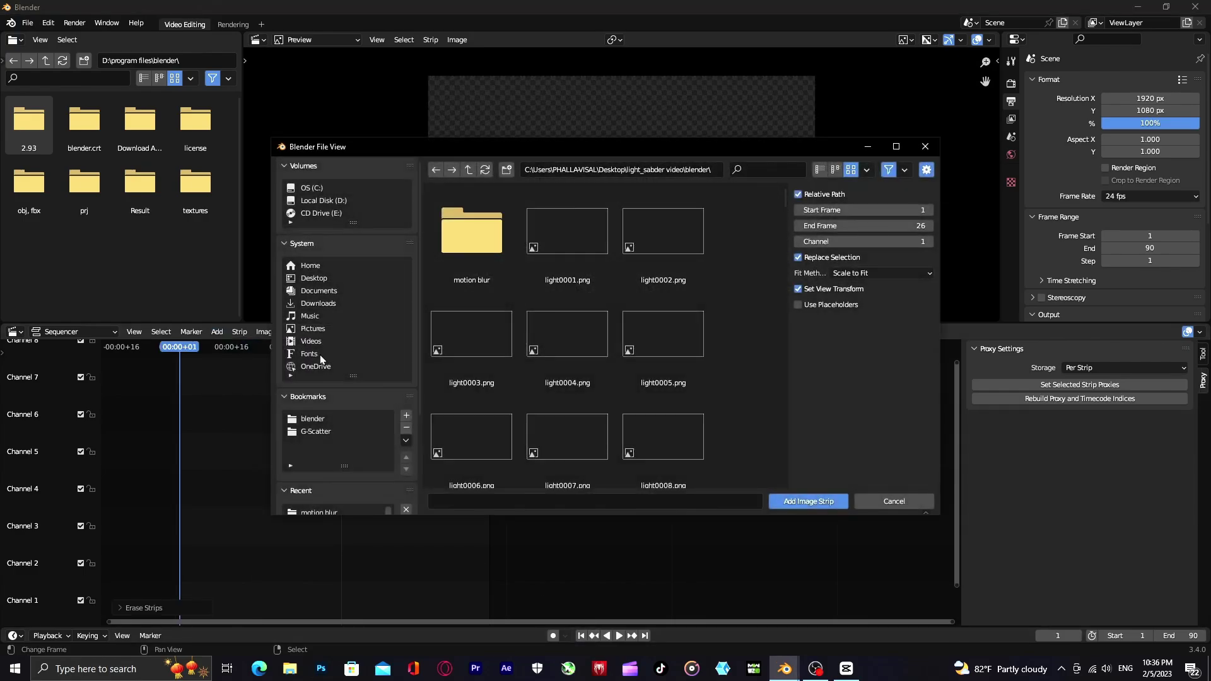
{"action": "left_click", "coordinate": [562, 265]}
{"action": "left_click_drag", "start_coordinate": [785, 202], "coordinate": [805, 330]}
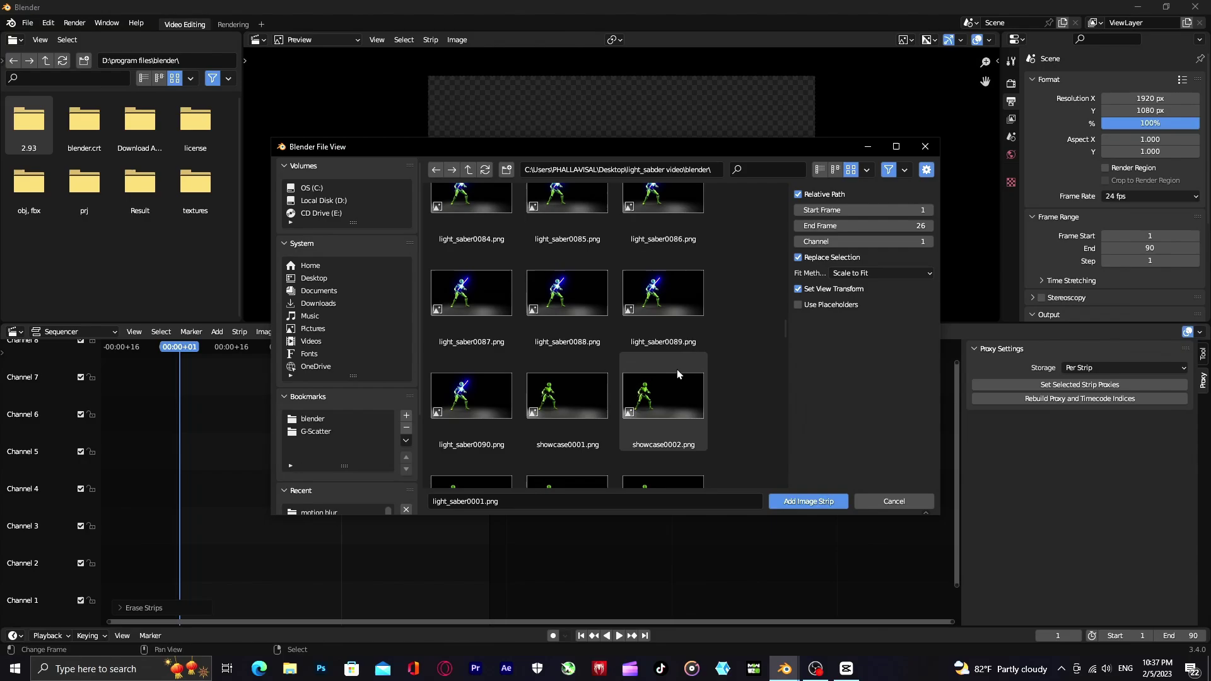
{"action": "key", "text": "Return"}
Step: Add all the light proxy JPGs from the motion blur folder's images/100 subfolder as an image strip above the light_saber strip
{"action": "key", "text": "shift+r"}
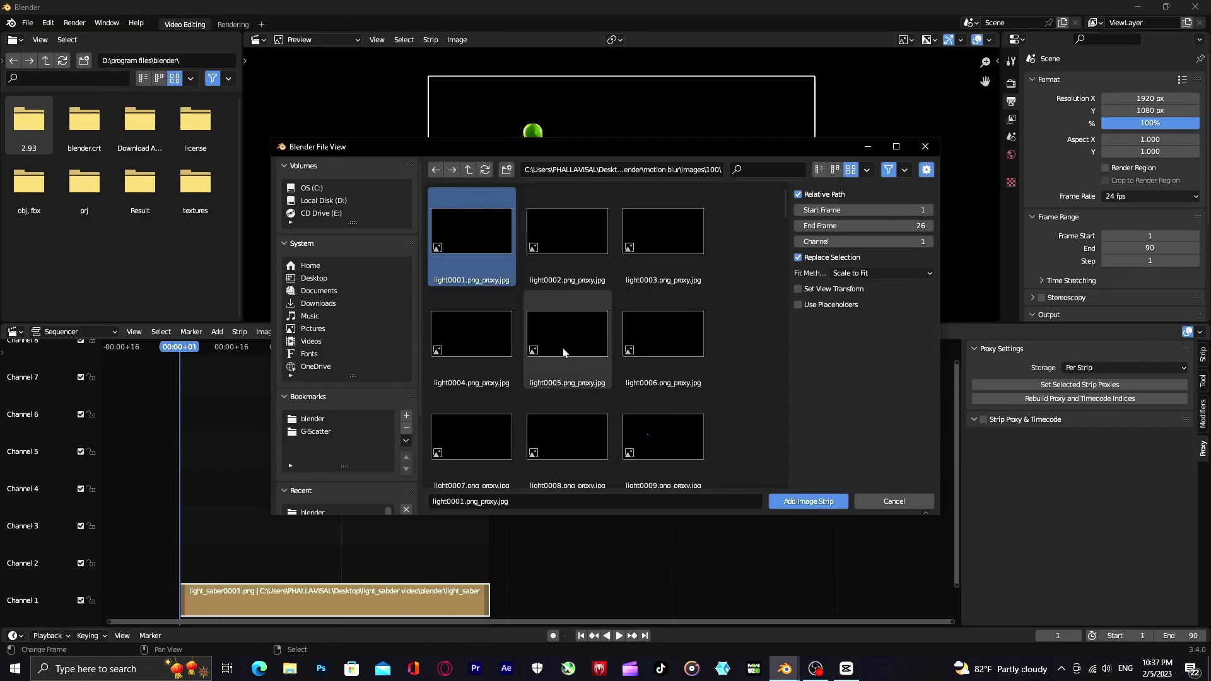
{"action": "key", "text": "a"}
{"action": "left_click", "coordinate": [791, 500]}
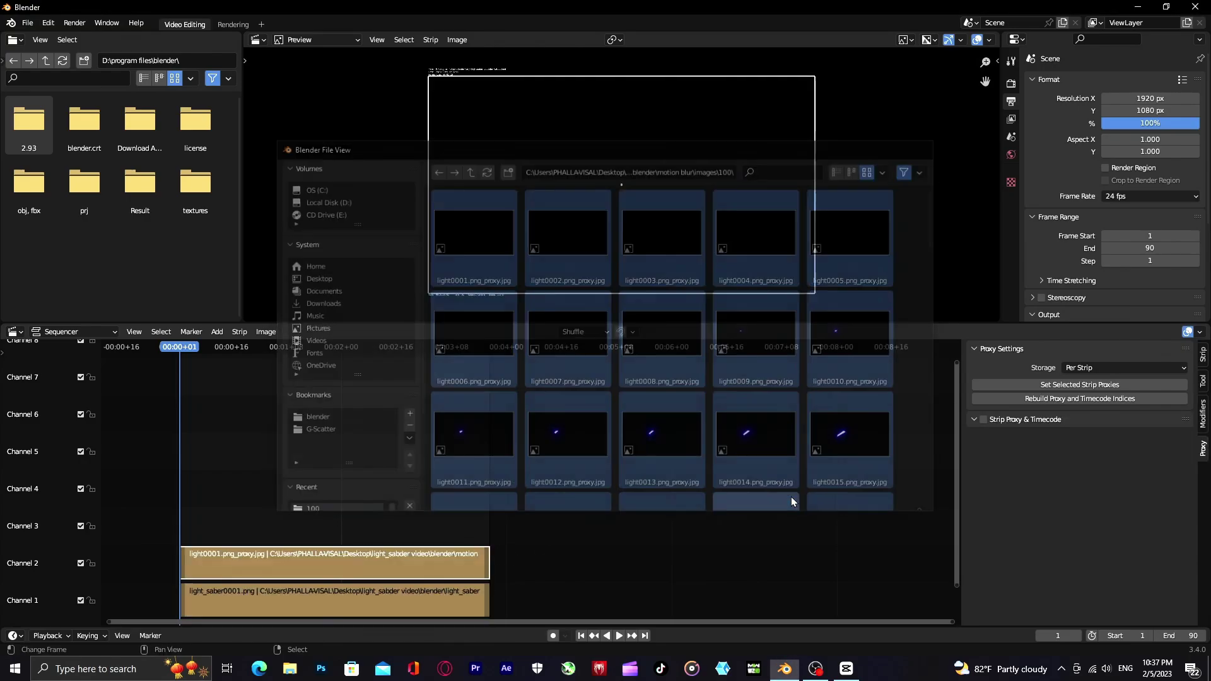
Step: Set the blade proxy strip's blend mode to Lighten and play back the combined lightsaber animation
{"action": "left_click_drag", "start_coordinate": [226, 498], "coordinate": [403, 555]}
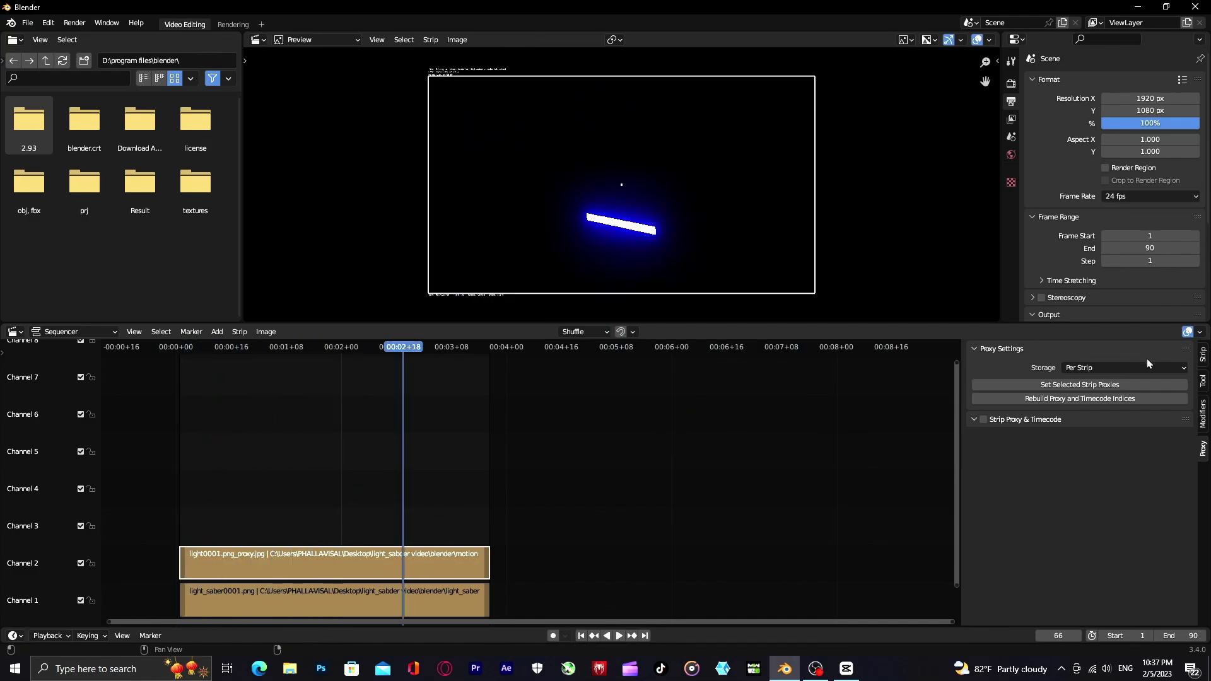
{"action": "left_click", "coordinate": [1203, 358]}
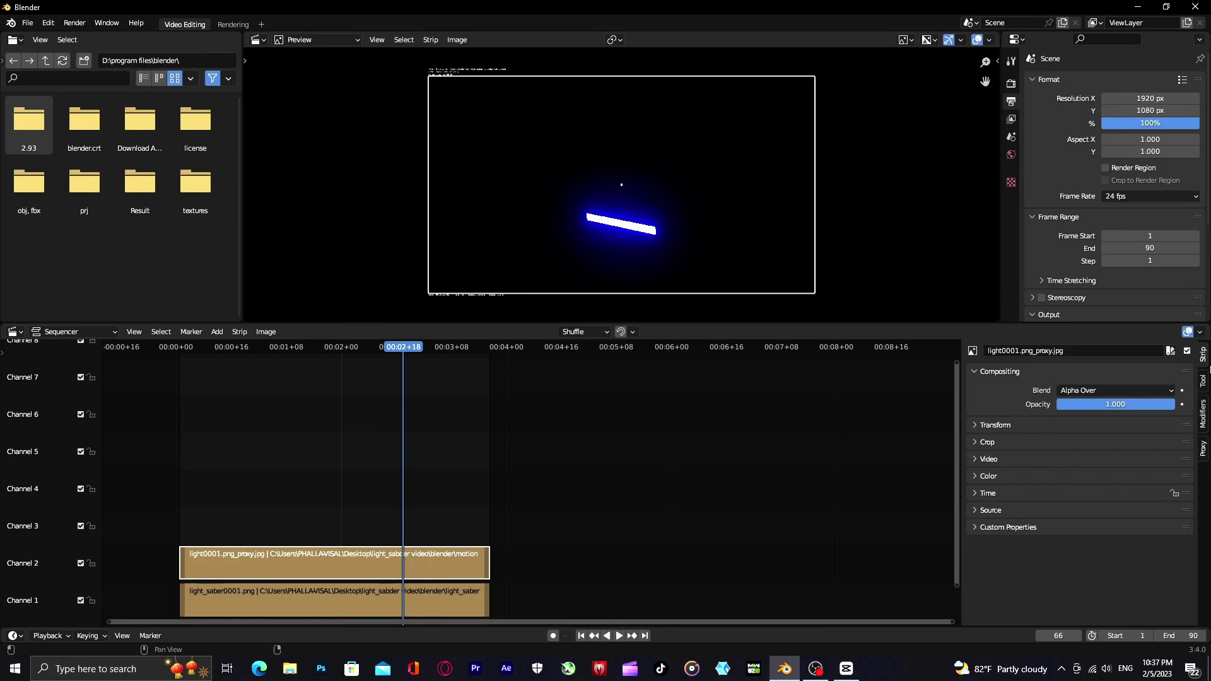
{"action": "left_click", "coordinate": [1143, 391]}
{"action": "left_click", "coordinate": [1033, 502]}
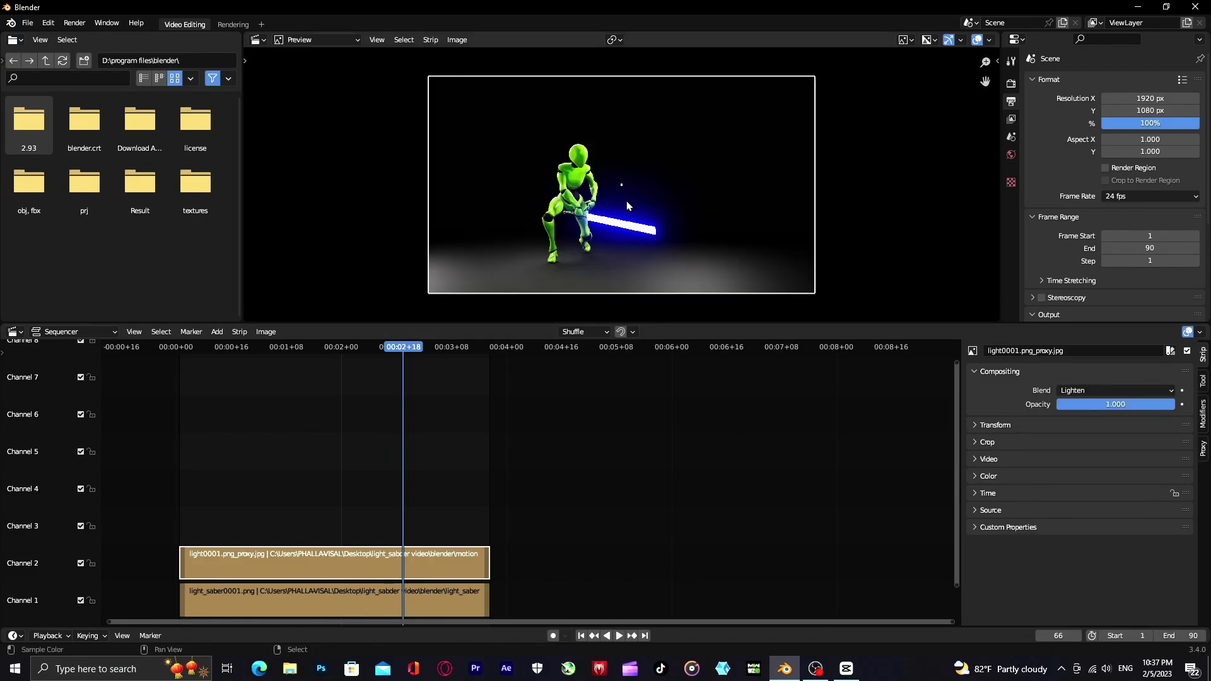
{"action": "key", "text": "space"}
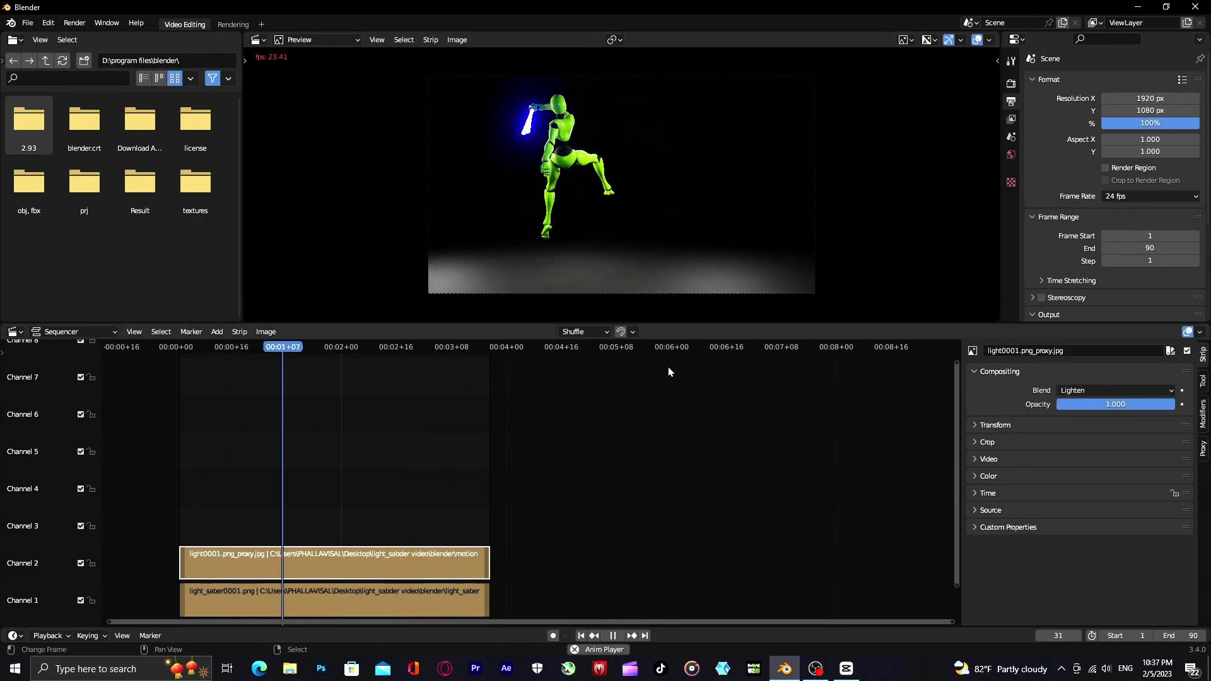
{"action": "key", "text": "space"}
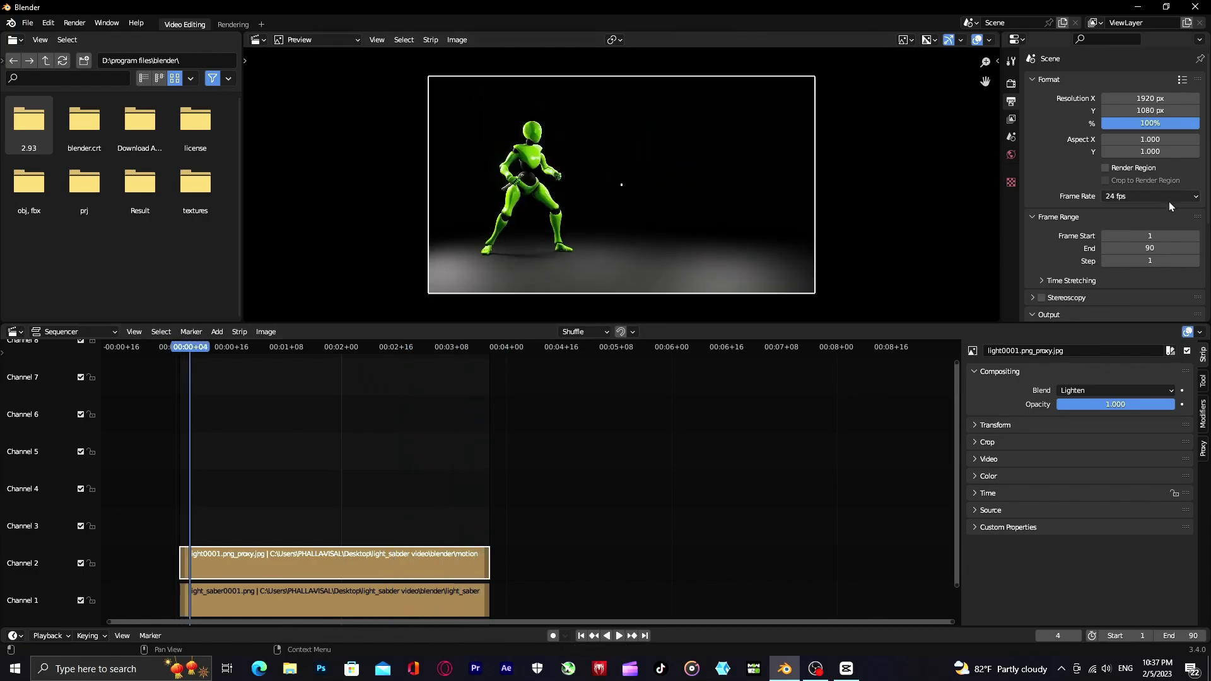